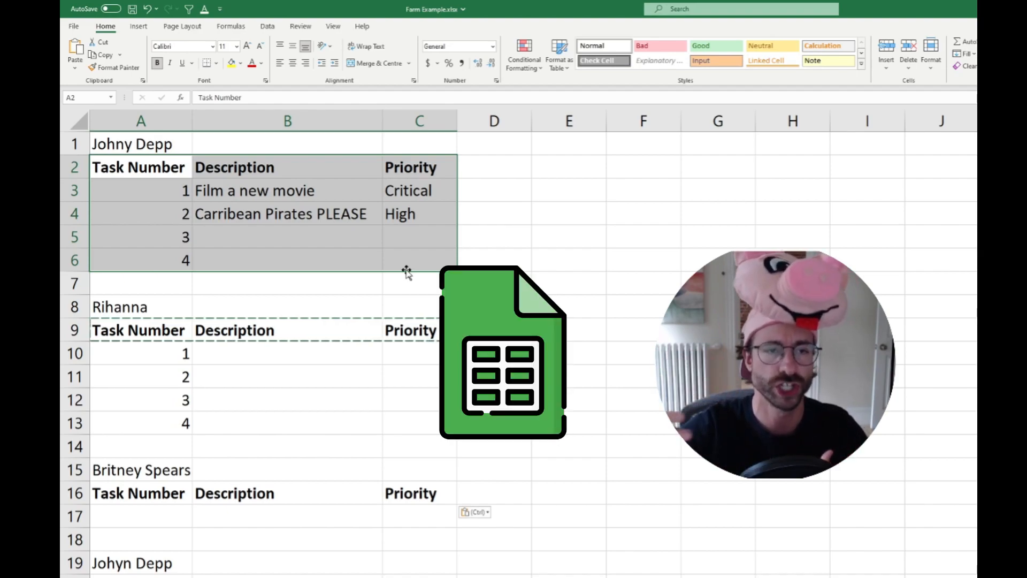
pyautogui.click(308, 246)
pyautogui.moveTo(140, 168); pyautogui.dragTo(411, 262)
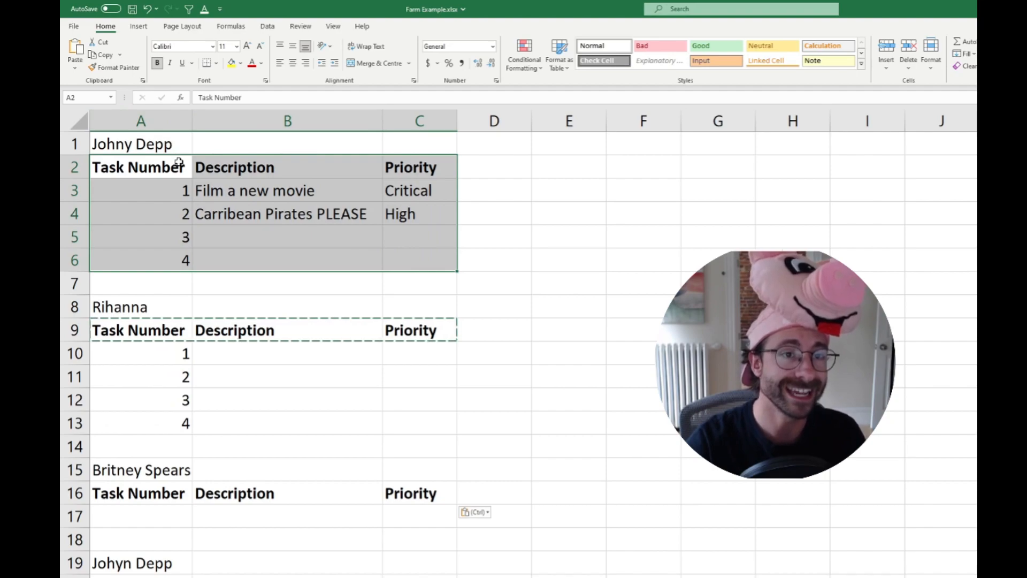
pyautogui.click(142, 144)
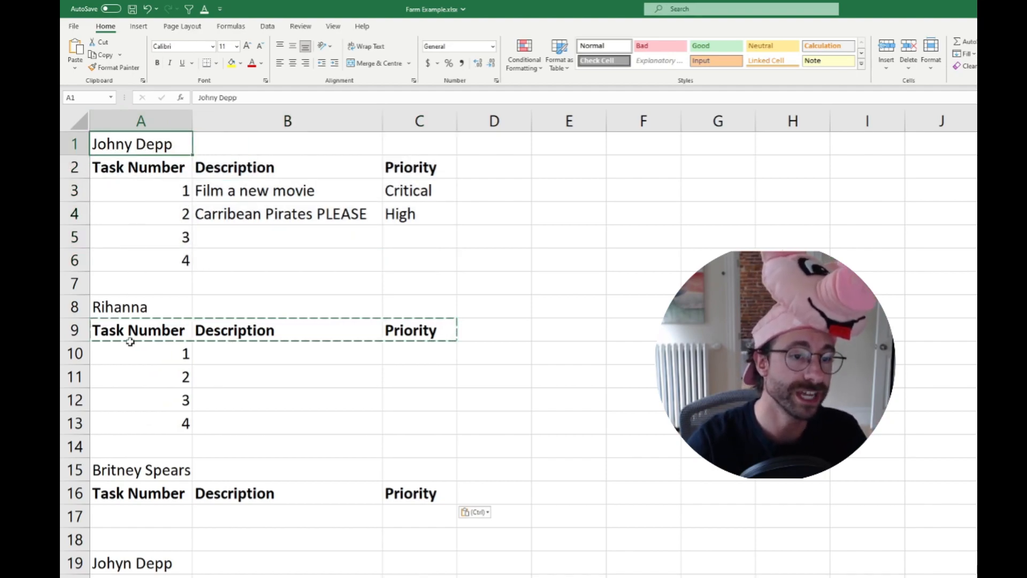
pyautogui.click(158, 561)
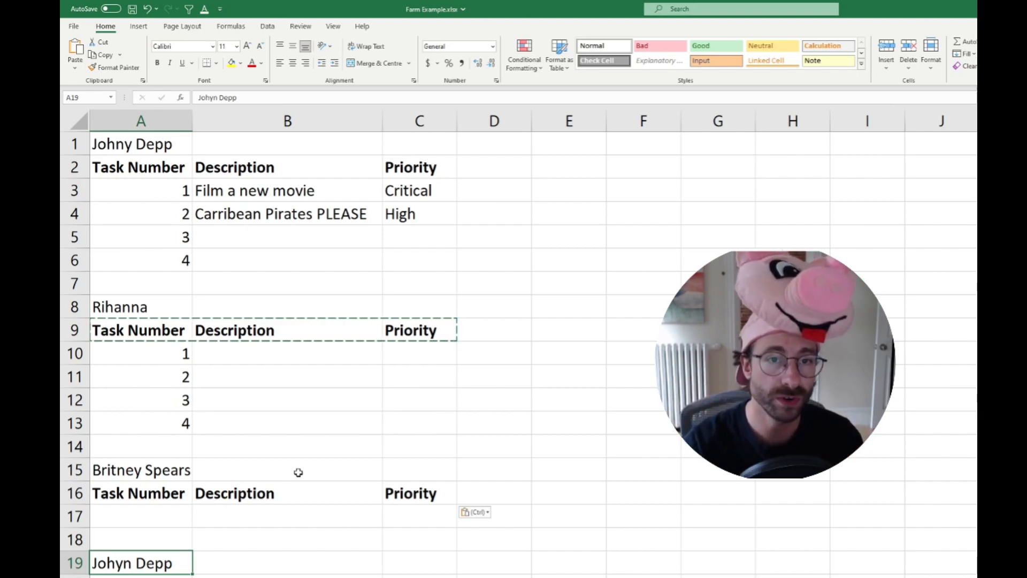
# Try to filter the stacked task tables in columns A to C from the row 2 headers down, and undo the filter
pyautogui.moveTo(137, 167); pyautogui.dragTo(595, 466)
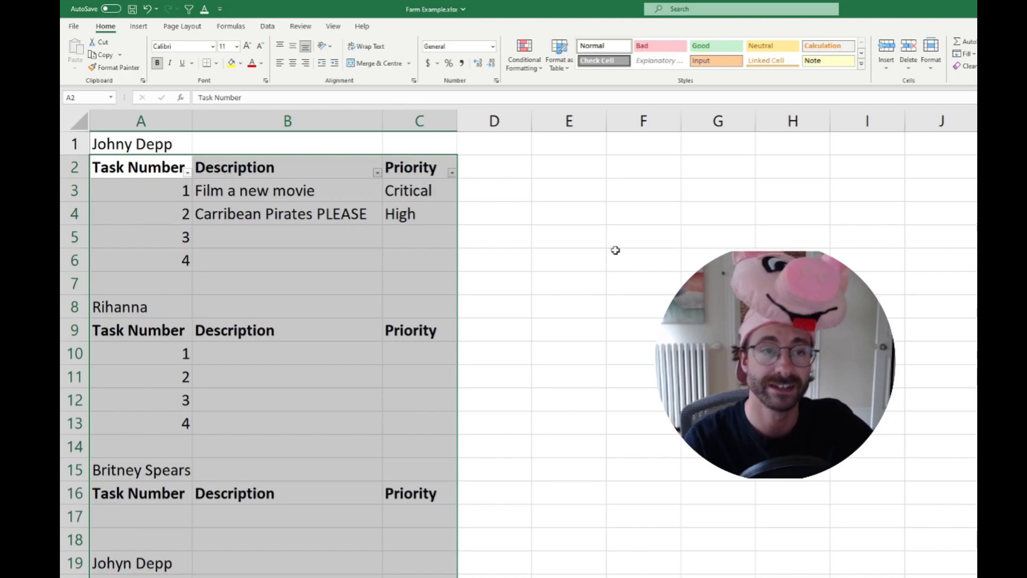
pyautogui.click(502, 259)
pyautogui.hotkey('ctrl', 'z')
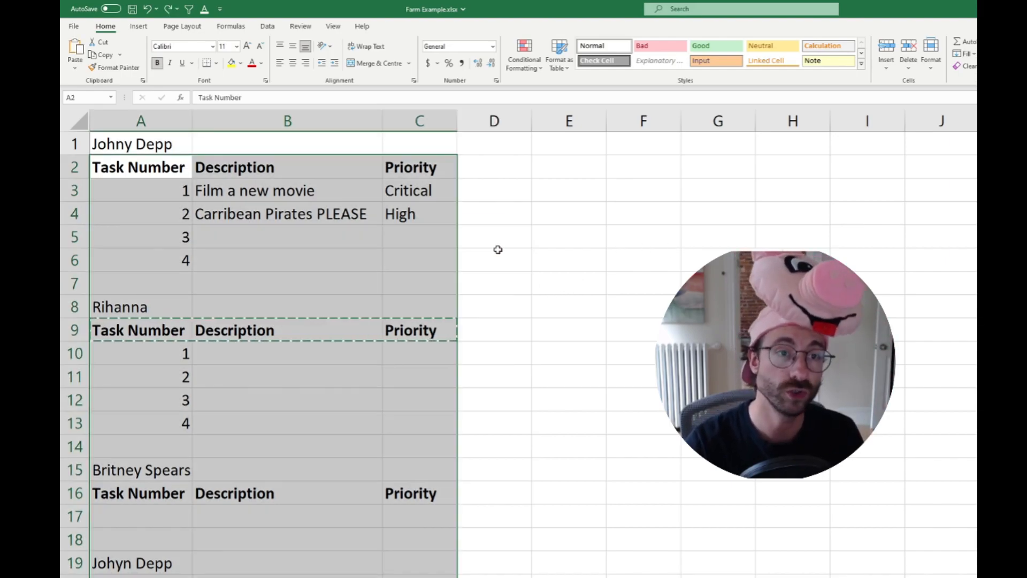
# Insert a blank column before the Task Number column
pyautogui.rightClick(165, 118)
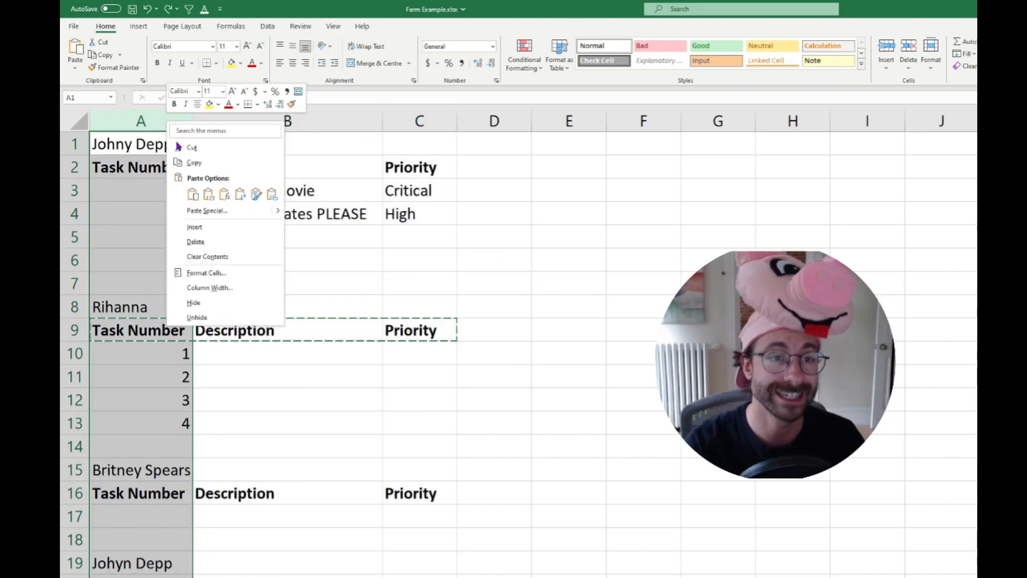
pyautogui.click(206, 227)
pyautogui.click(234, 223)
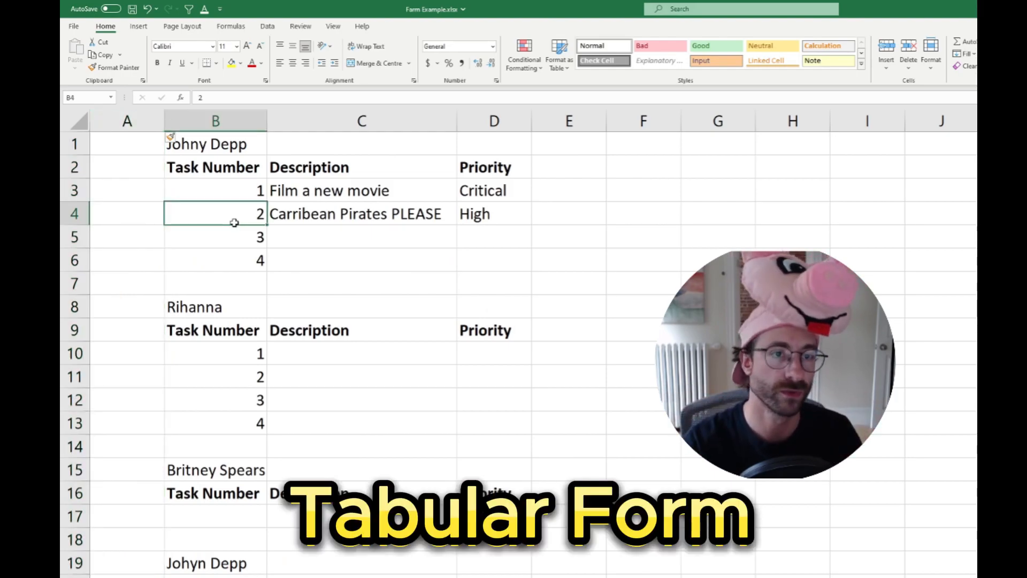
# Copy the name Johny Depp from B1 into A3:A6 beside the tasks, and clear the name in B1
pyautogui.click(204, 145)
pyautogui.hotkey('ctrl', 'c')
pyautogui.moveTo(155, 188); pyautogui.dragTo(147, 259)
pyautogui.hotkey('ctrl', 'v')
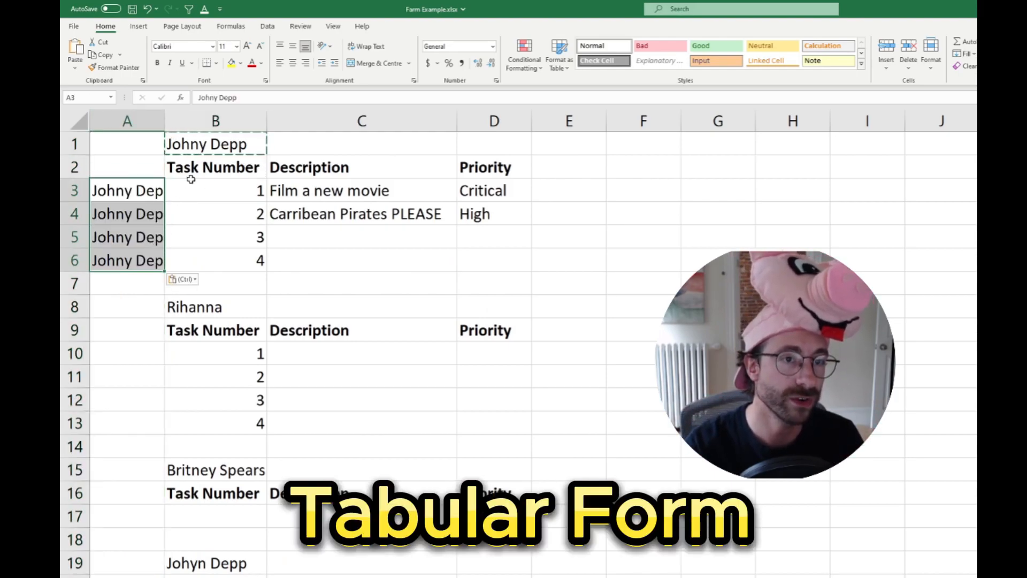
pyautogui.click(201, 145)
pyautogui.press('Delete')
# Add the bold header "Responsible" in A2, above the copied names
pyautogui.click(151, 171)
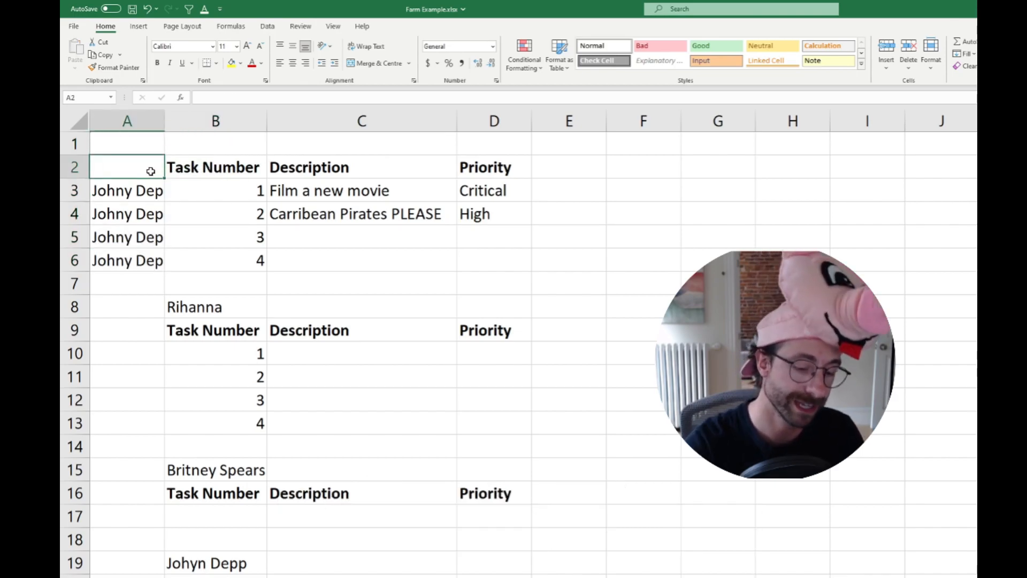
pyautogui.write('Responsible')
pyautogui.hotkey('ctrl', 'Return')
pyautogui.hotkey('ctrl', 'b')
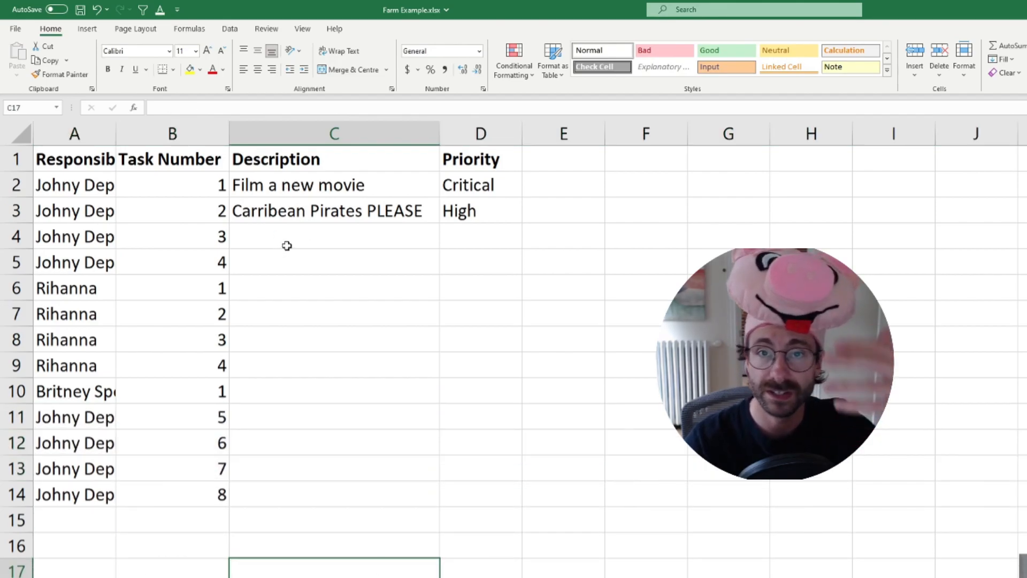
# Apply filters to the header row and filter the Responsible column to show only Johny Depp
pyautogui.click(467, 160)
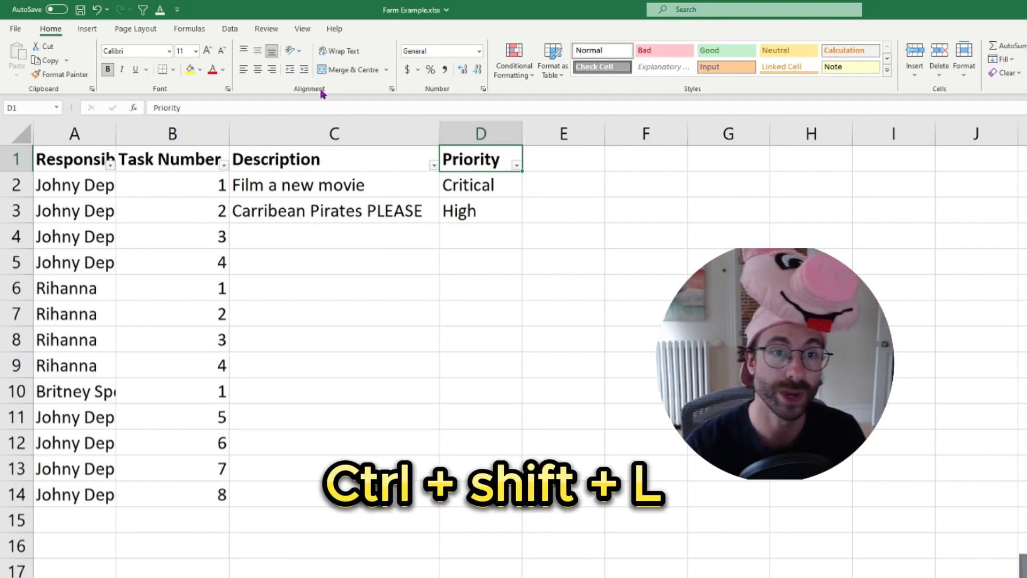
pyautogui.click(106, 160)
pyautogui.click(110, 165)
pyautogui.click(56, 304)
pyautogui.click(58, 325)
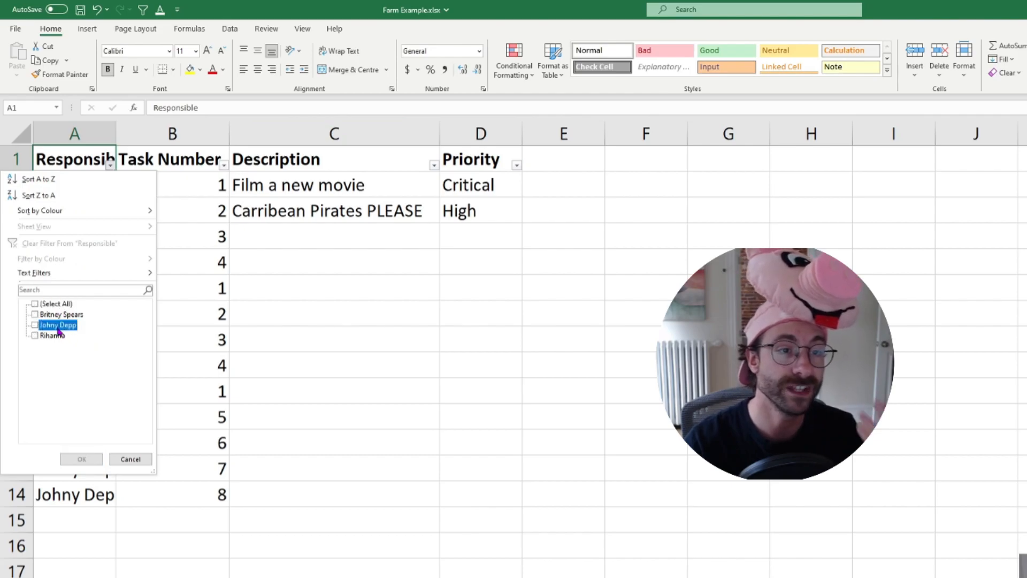
pyautogui.click(81, 459)
pyautogui.click(103, 292)
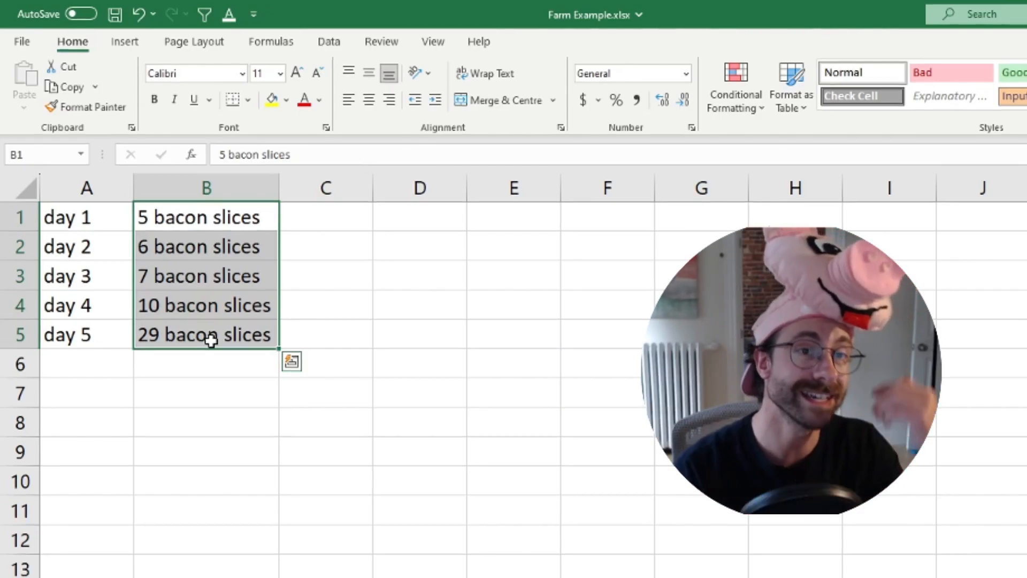
pyautogui.click(209, 219)
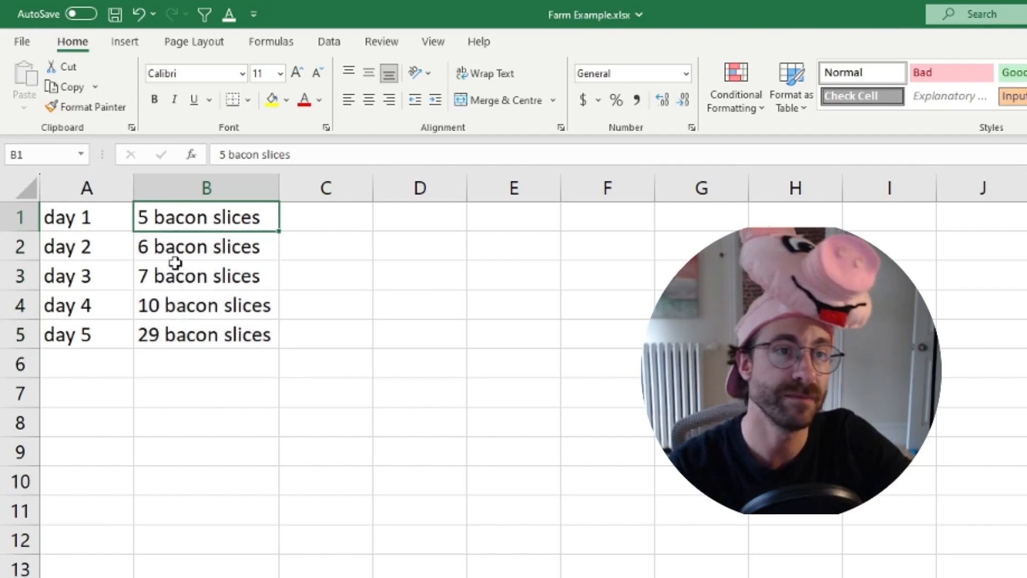
pyautogui.click(180, 252)
pyautogui.click(192, 280)
pyautogui.click(198, 306)
pyautogui.click(207, 328)
# Enter "50 bacon slices" in B6, below the day 5 entry
pyautogui.click(223, 369)
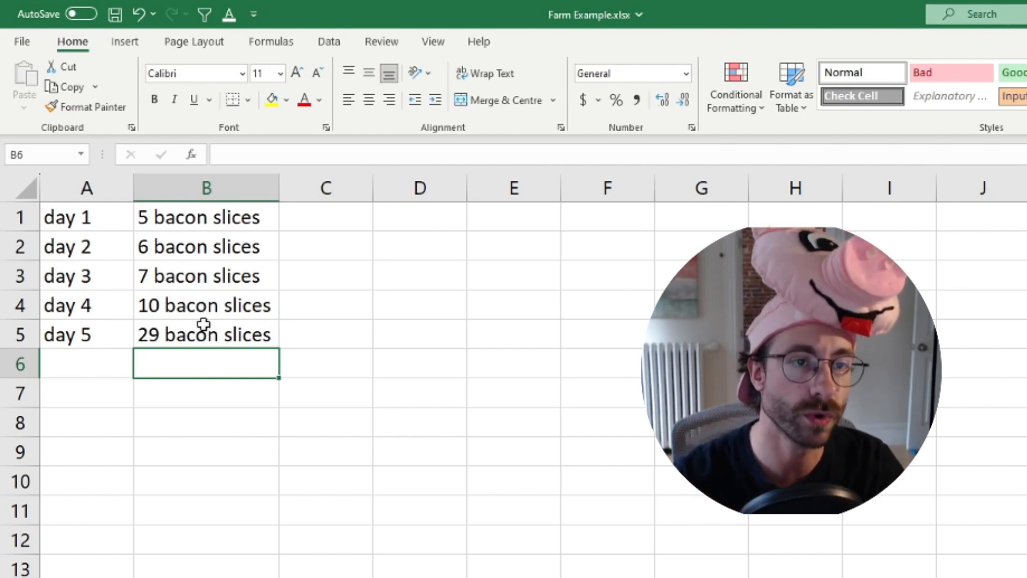
pyautogui.write('50 b')
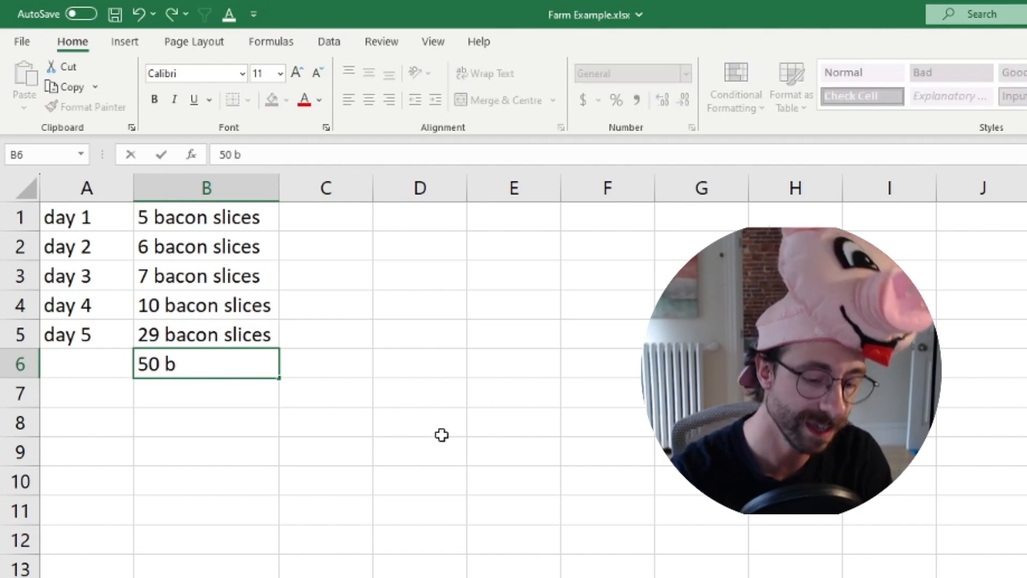
pyautogui.write('acon slices')
pyautogui.press('Return')
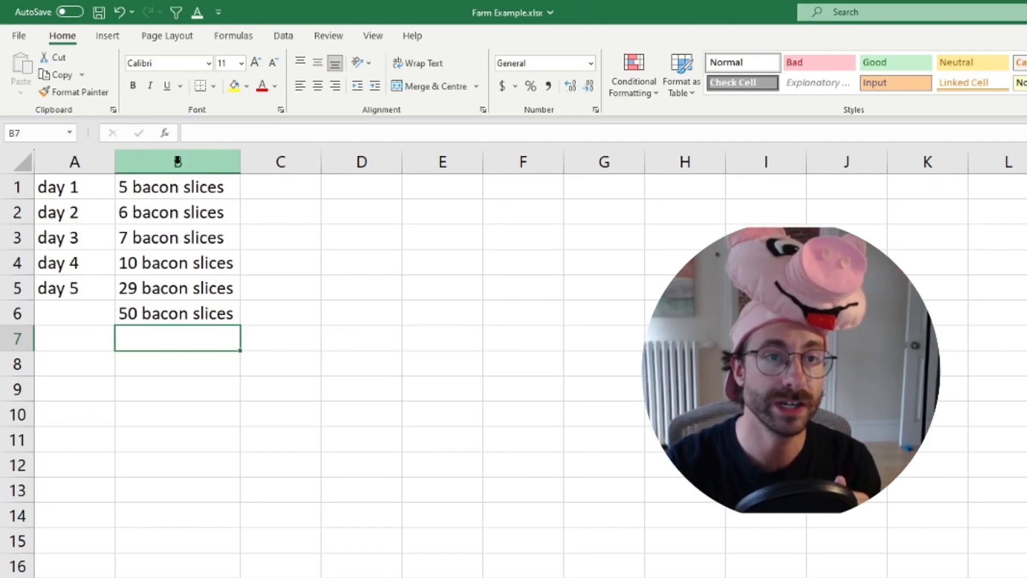
# Split column B with Text to Columns as delimited data, using only Space as delimiter and General format
pyautogui.click(178, 162)
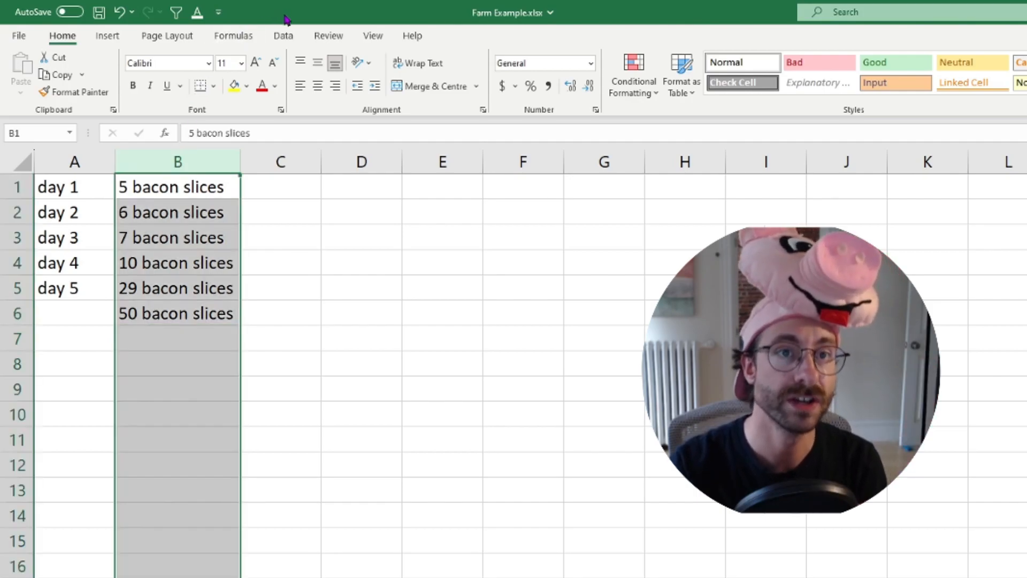
pyautogui.click(285, 37)
pyautogui.click(929, 89)
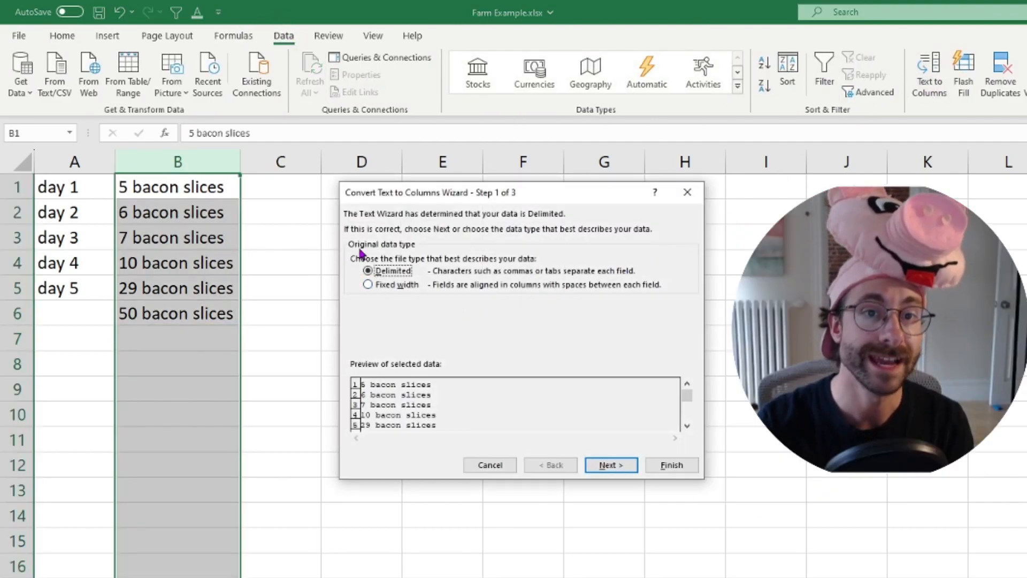
pyautogui.click(614, 466)
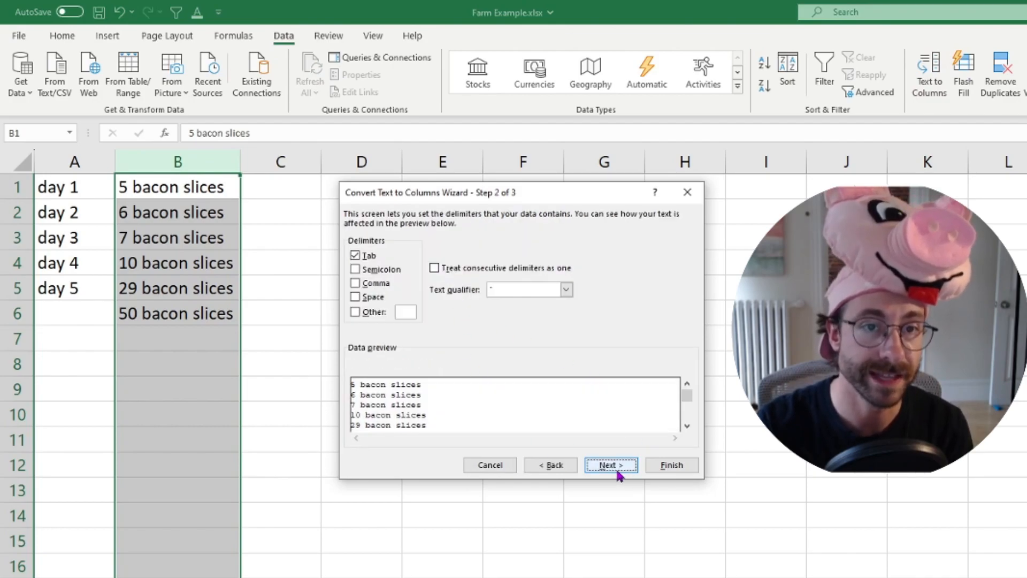
pyautogui.click(369, 304)
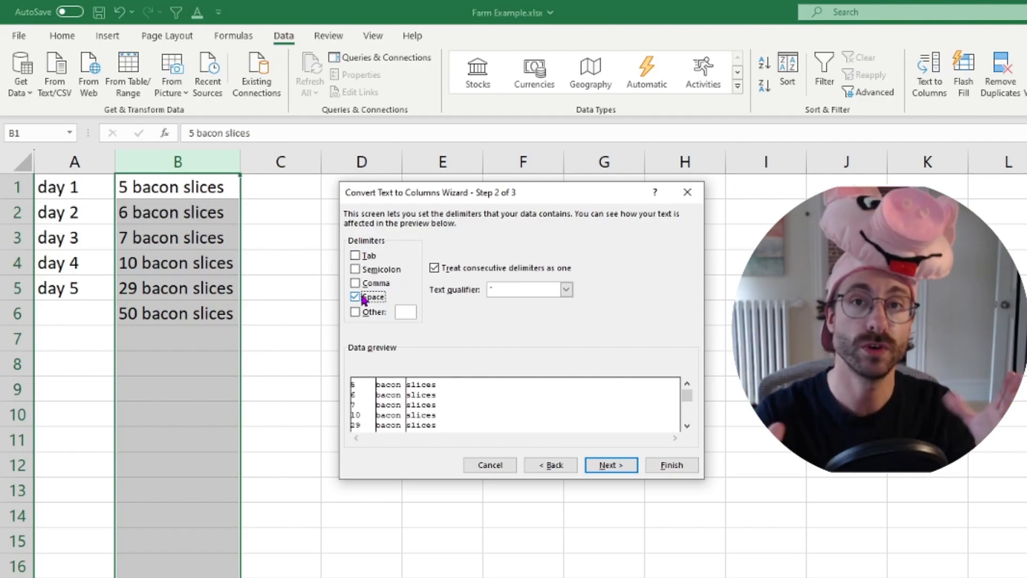
pyautogui.click(606, 465)
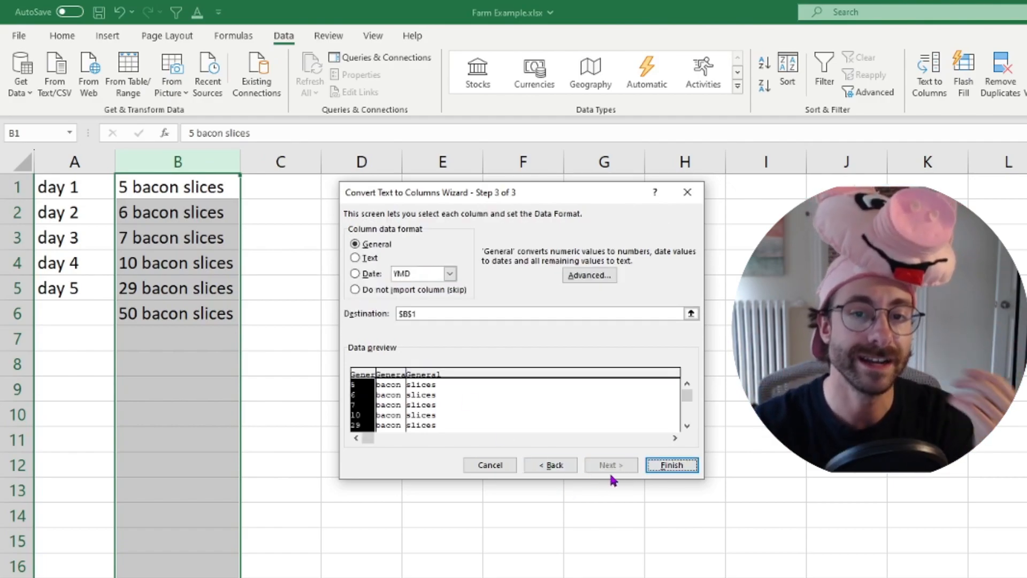
pyautogui.click(654, 464)
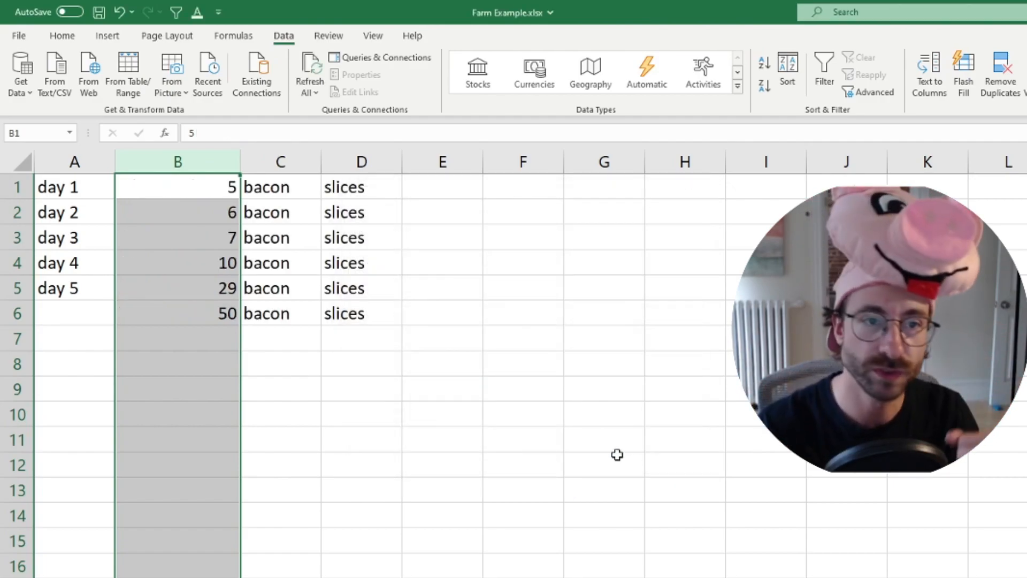
# Clear the row 6 entry in B6:D6
pyautogui.moveTo(230, 317); pyautogui.dragTo(346, 319)
pyautogui.press('Delete')
pyautogui.click(316, 410)
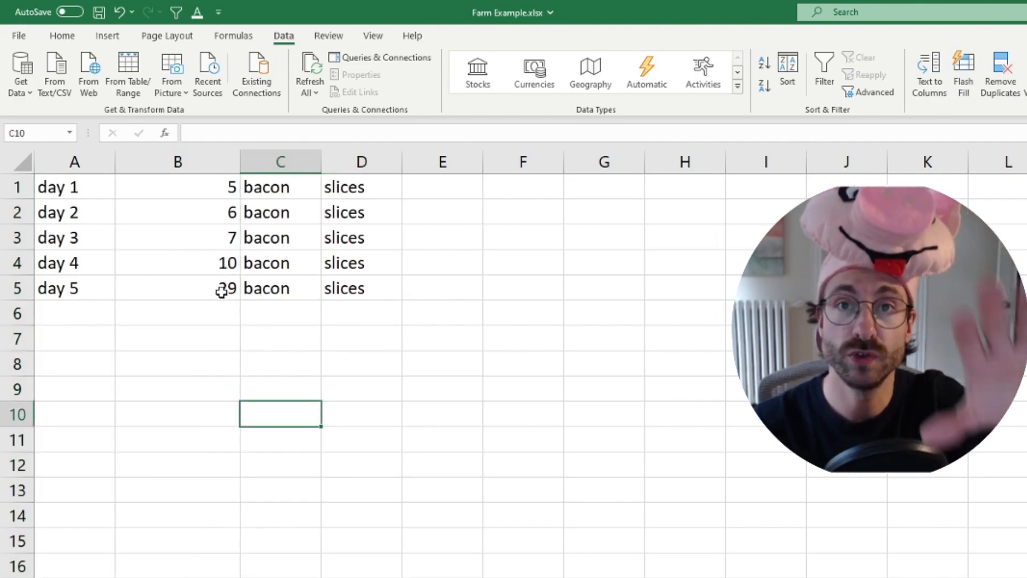
# Total the bacon slice counts in B6 with =SUM(B1:B5)
pyautogui.click(214, 186)
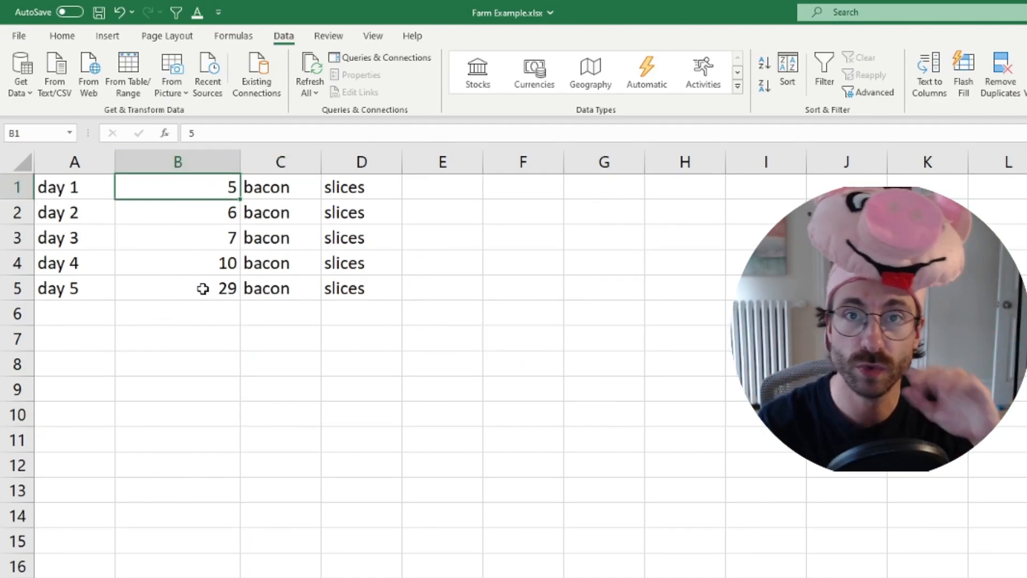
pyautogui.click(184, 318)
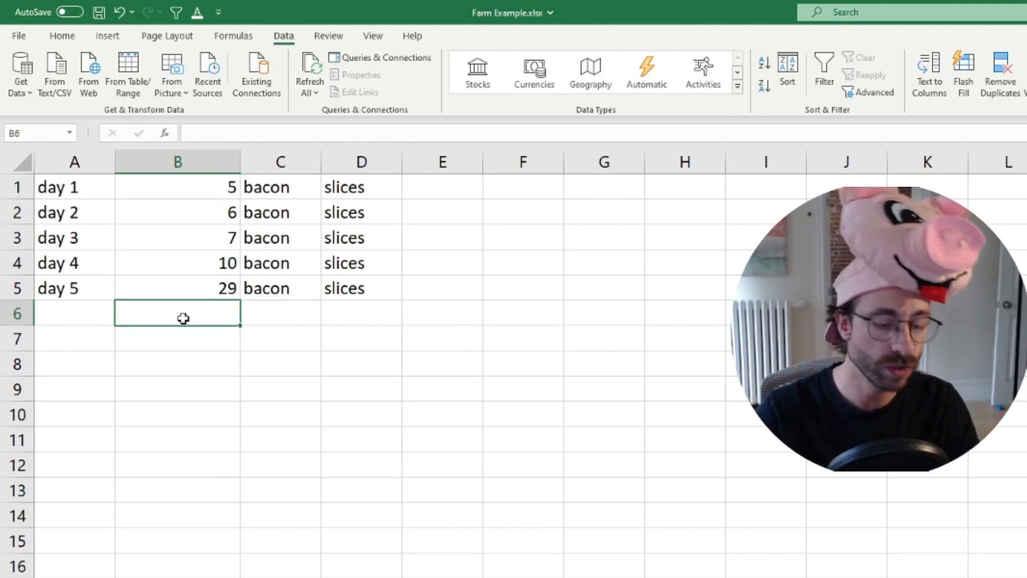
pyautogui.hotkey('alt', '=')
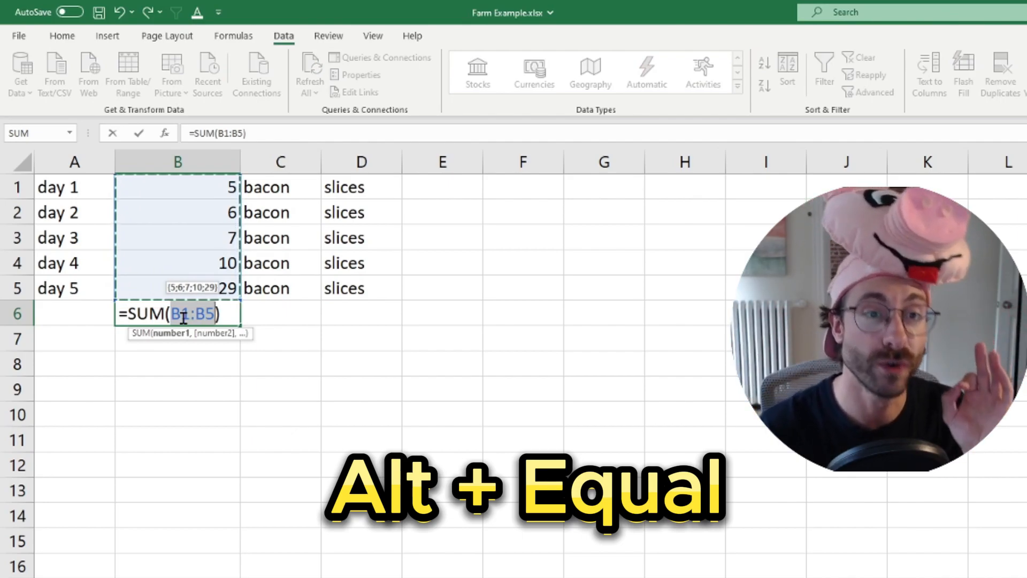
pyautogui.press('Return')
pyautogui.click(183, 319)
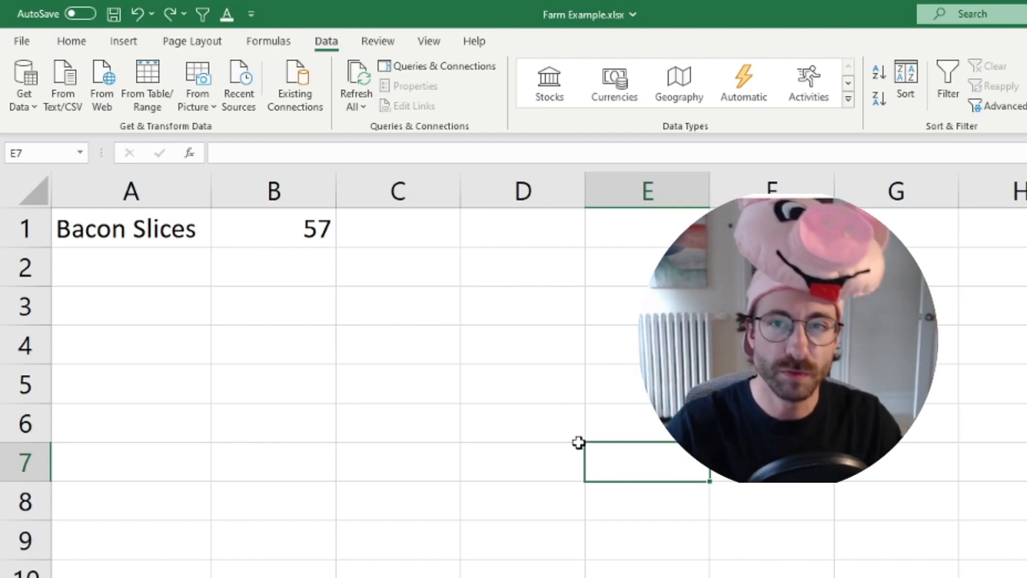
# Examine the formula behind the Bacon Slices value in B1 without changing it
pyautogui.click(271, 242)
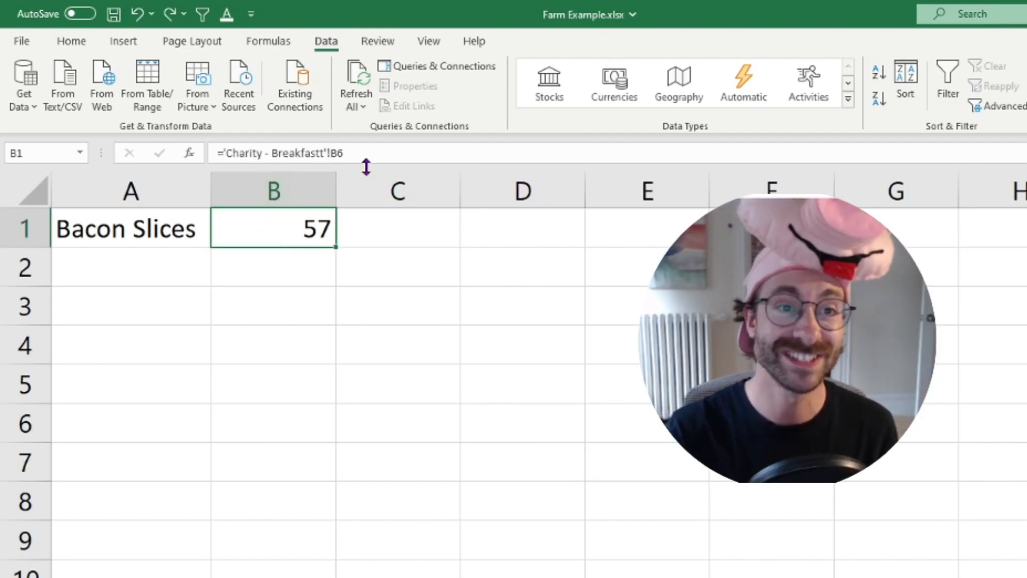
pyautogui.moveTo(366, 155); pyautogui.dragTo(214, 152)
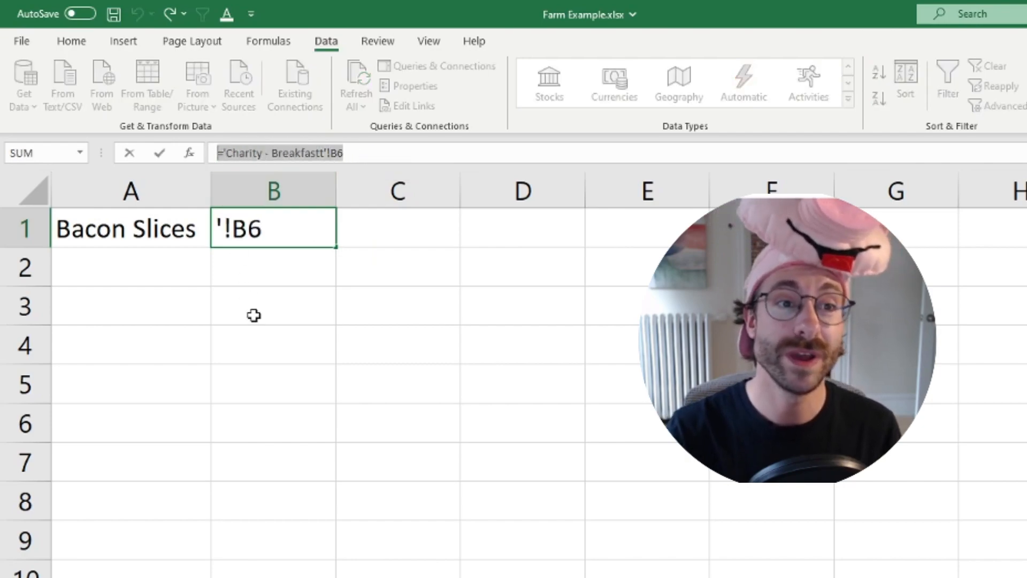
pyautogui.press('Escape')
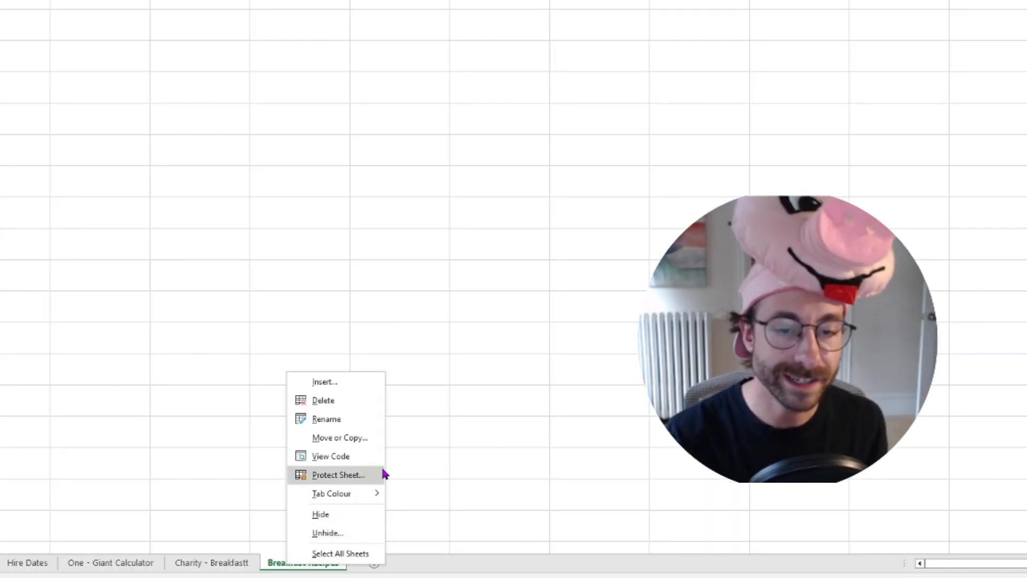
# Create a copy of the Breakfast REcipes sheet in the workbook Book1, placed at the end
pyautogui.click(352, 443)
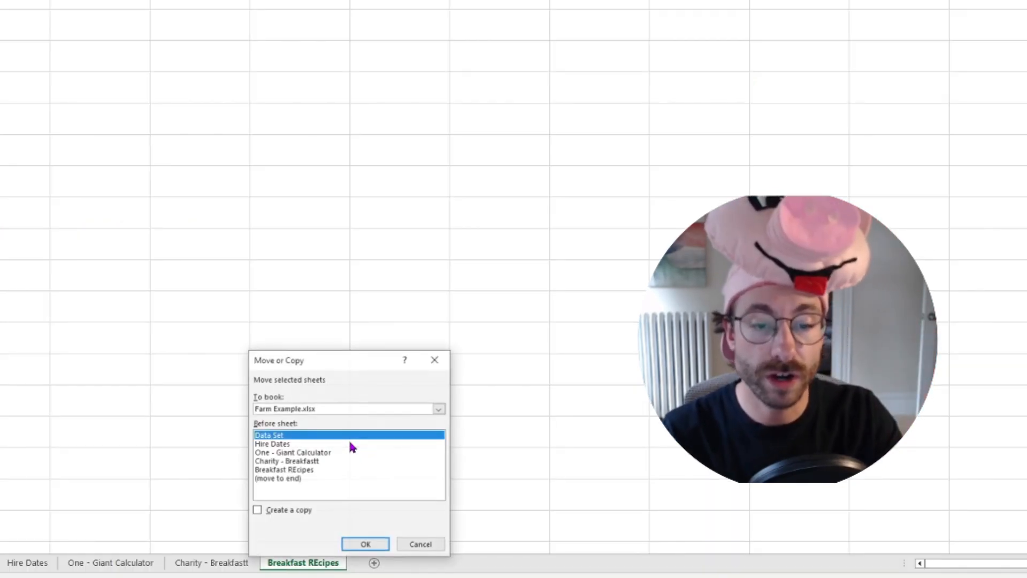
pyautogui.click(312, 411)
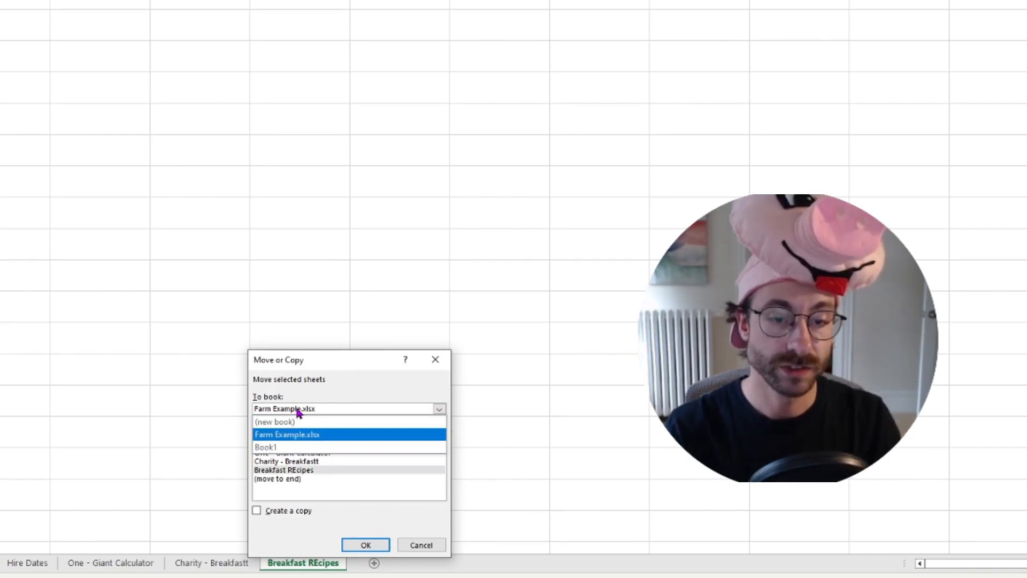
pyautogui.click(298, 456)
pyautogui.click(266, 512)
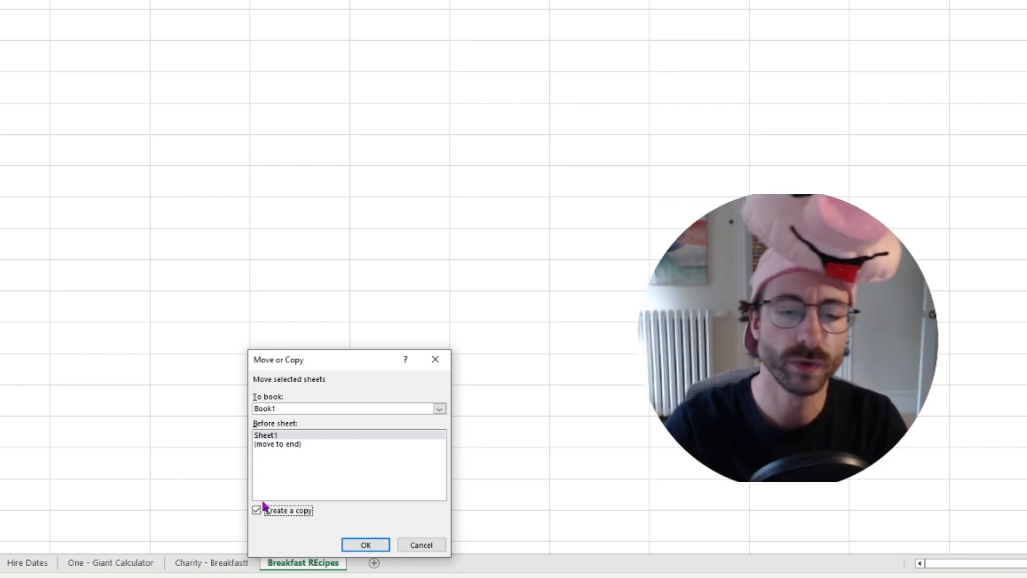
pyautogui.click(278, 445)
pyautogui.press('Return')
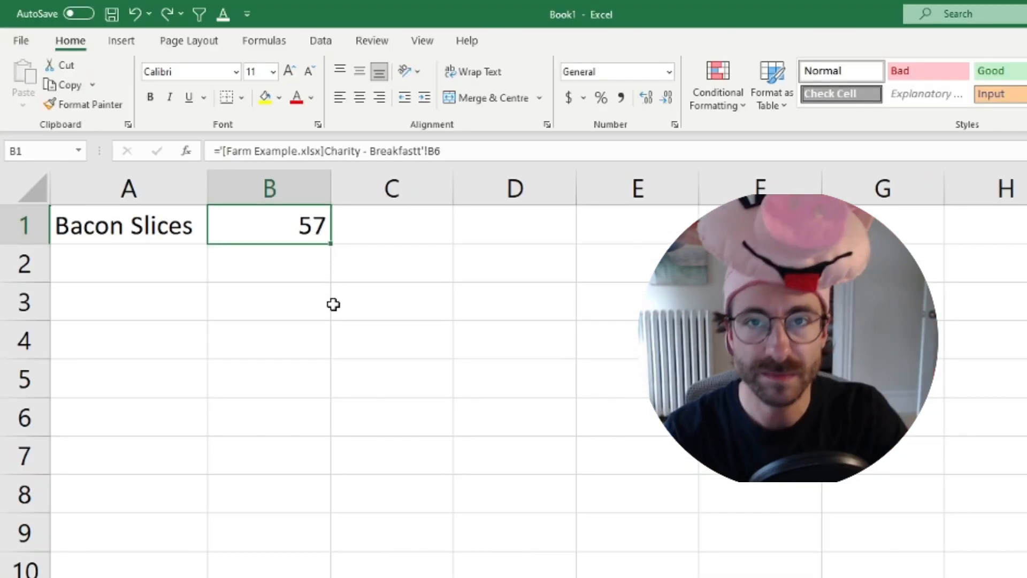
# Examine the external workbook reference in the Bacon Slices formula in B1 without changing it
pyautogui.moveTo(205, 151); pyautogui.dragTo(484, 175)
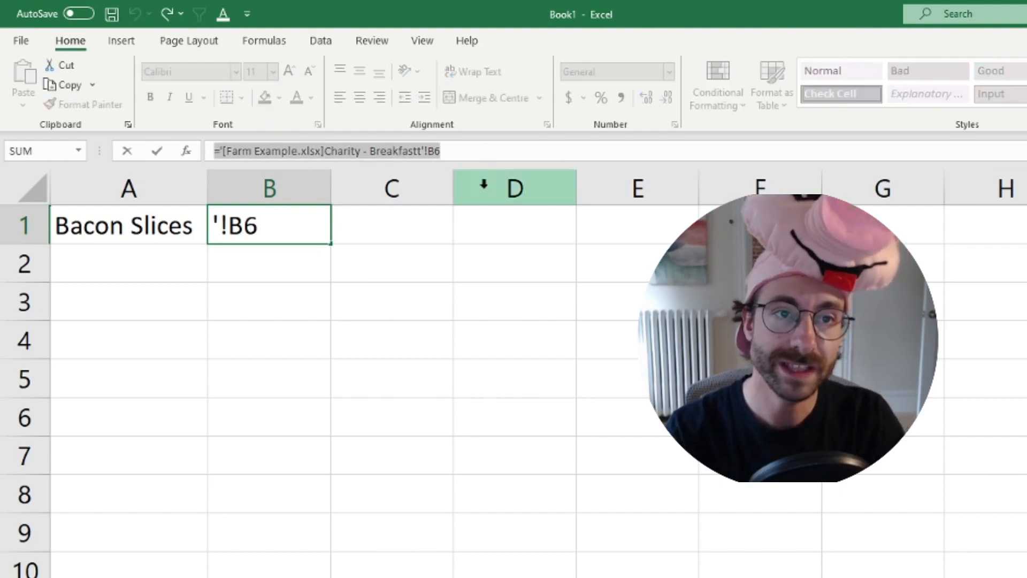
pyautogui.press('Escape')
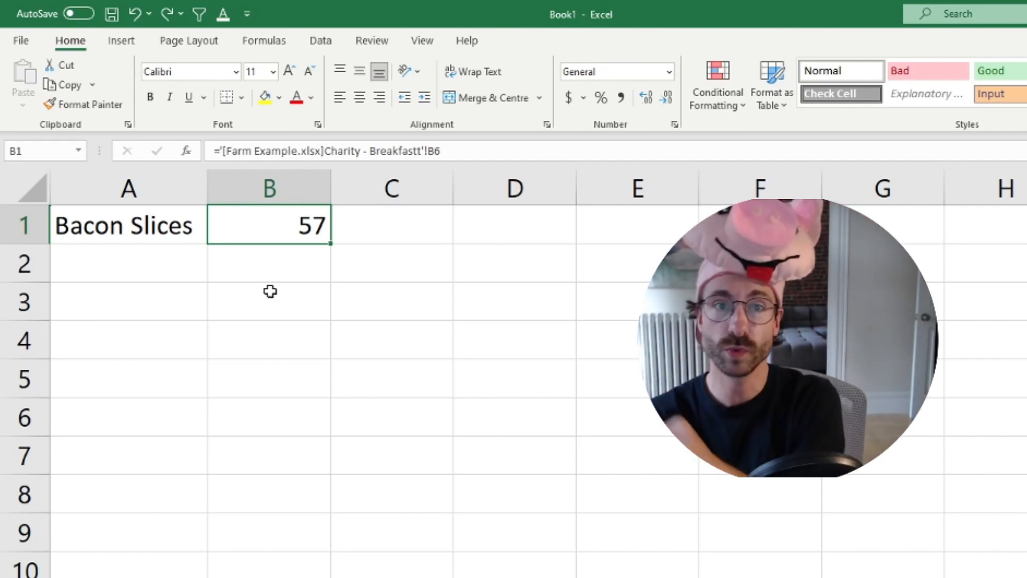
pyautogui.write('#REF')
pyautogui.press('Return')
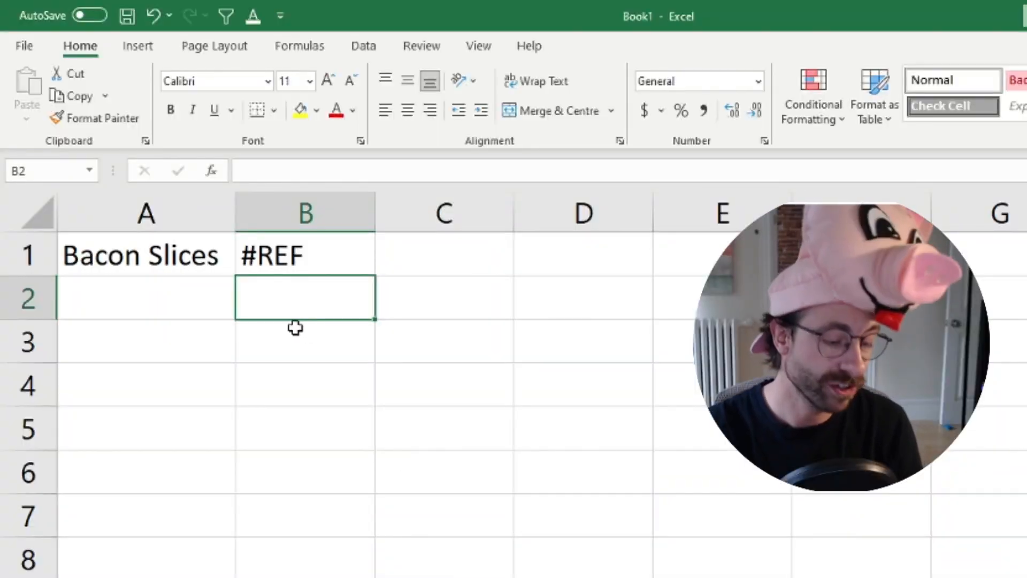
pyautogui.hotkey('ctrl', 'z')
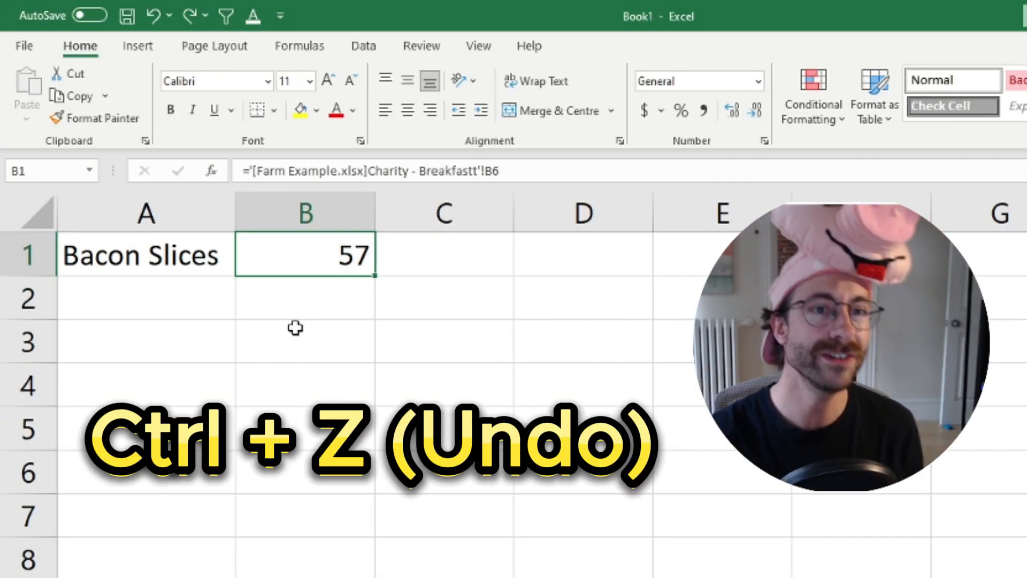
pyautogui.click(236, 169)
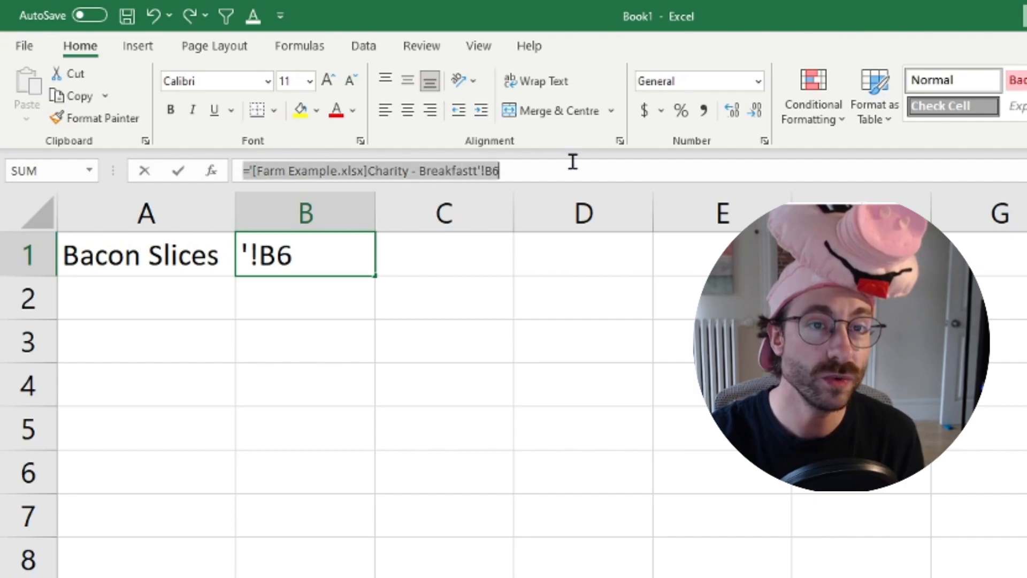
pyautogui.press('Escape')
# Copy A1:B1 and paste it over itself as values only, then check the content of B1
pyautogui.hotkey('ctrl', 'c')
pyautogui.click(154, 257)
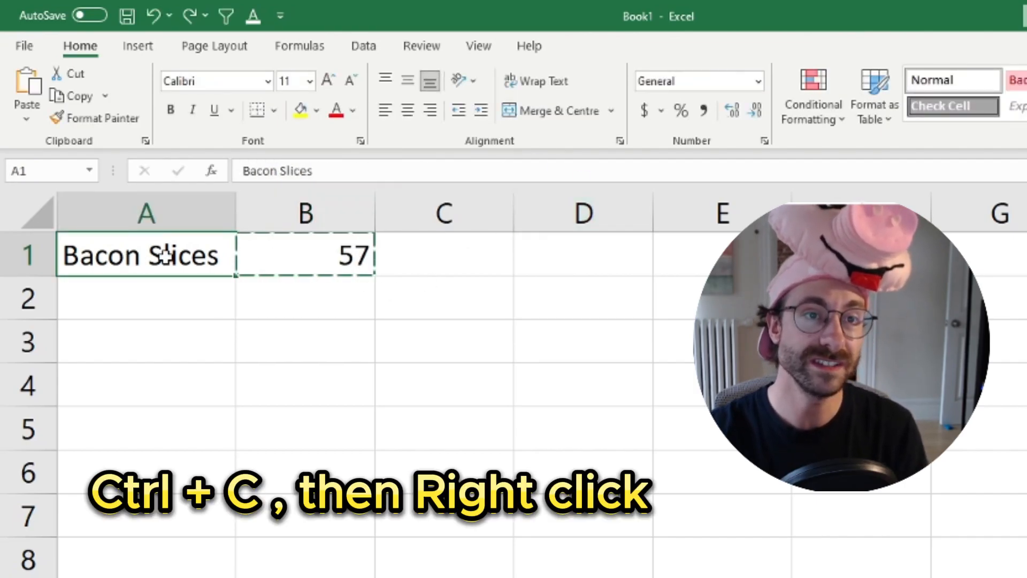
pyautogui.moveTo(128, 251); pyautogui.dragTo(305, 236)
pyautogui.hotkey('ctrl', 'c')
pyautogui.rightClick(172, 251)
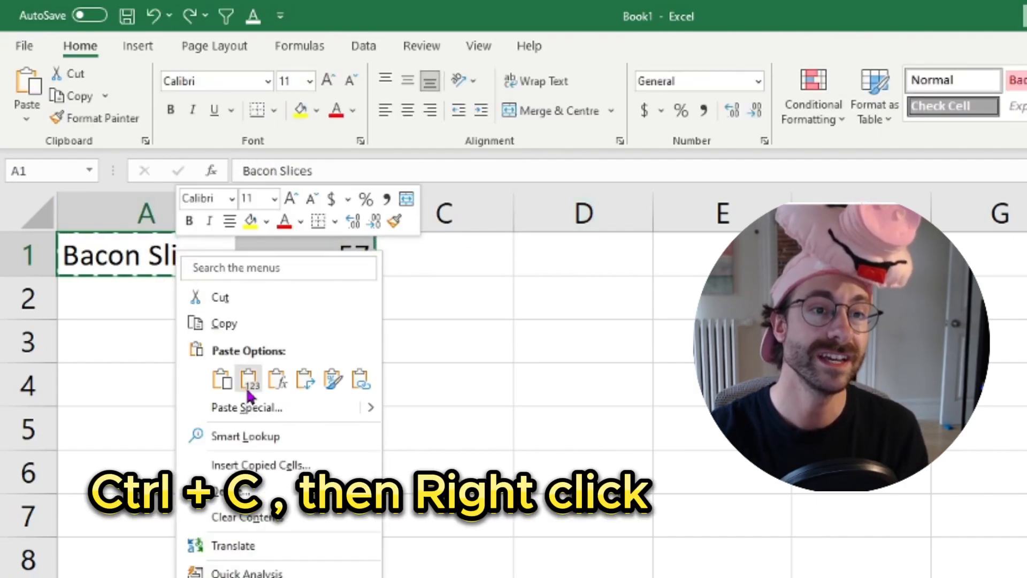
pyautogui.click(249, 386)
pyautogui.click(249, 388)
pyautogui.click(289, 268)
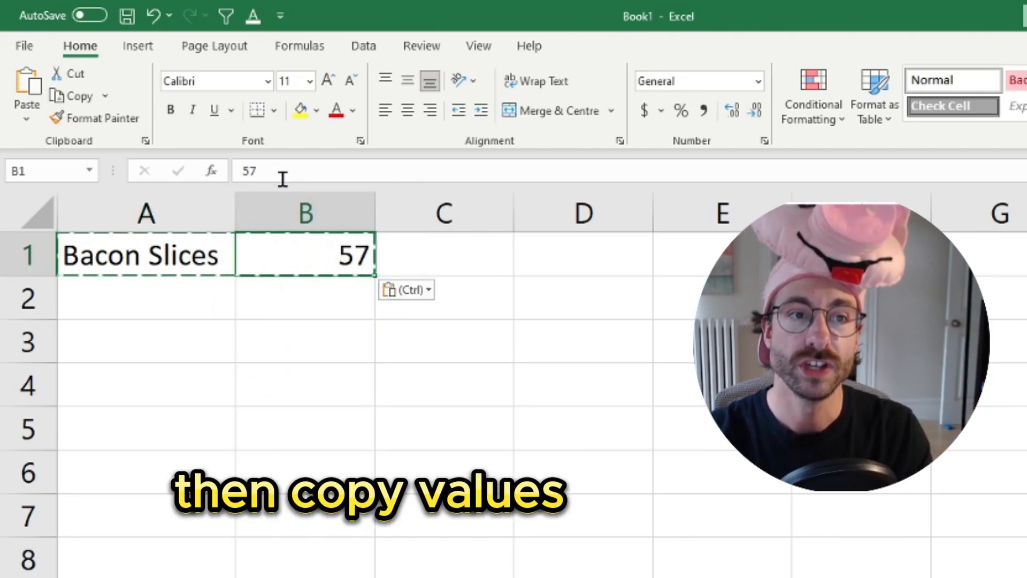
pyautogui.moveTo(267, 173); pyautogui.dragTo(231, 171)
pyautogui.click(333, 349)
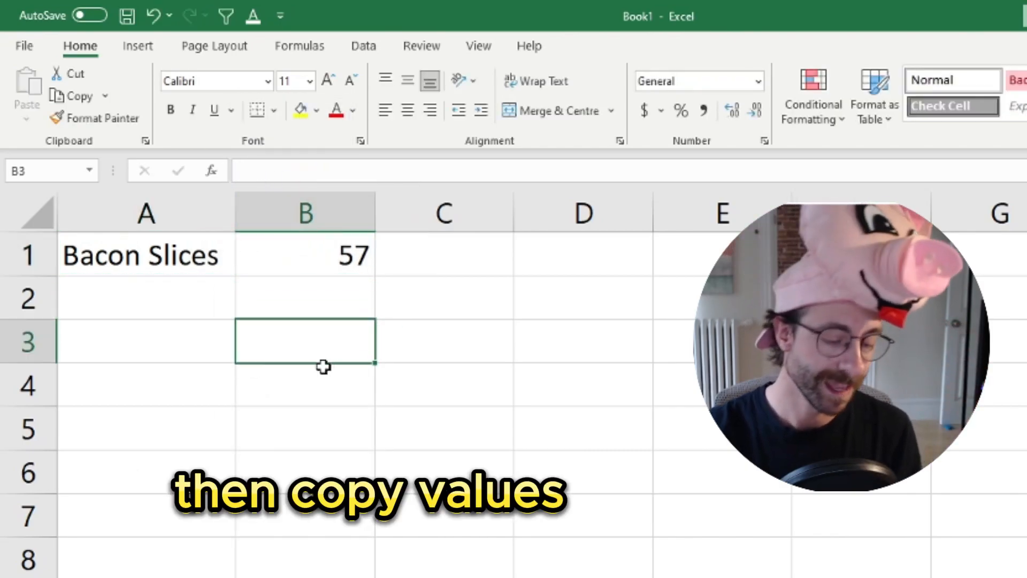
# Undo the values-only paste in A1:B1
pyautogui.click(344, 236)
pyautogui.hotkey('ctrl', 'z')
pyautogui.click(348, 254)
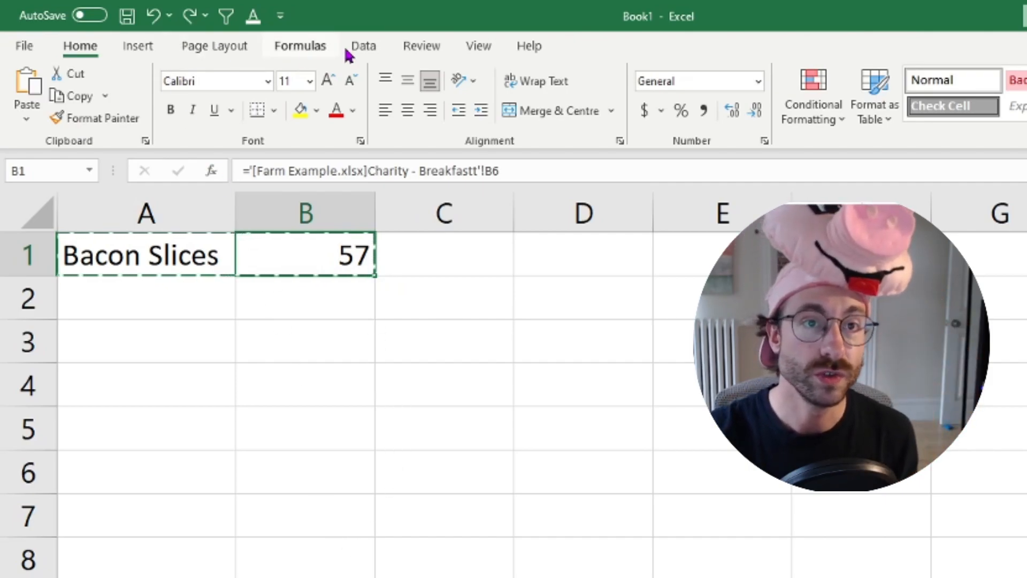
# Break the workbook's link to Farm Example.xlsx and close the link settings
pyautogui.click(367, 46)
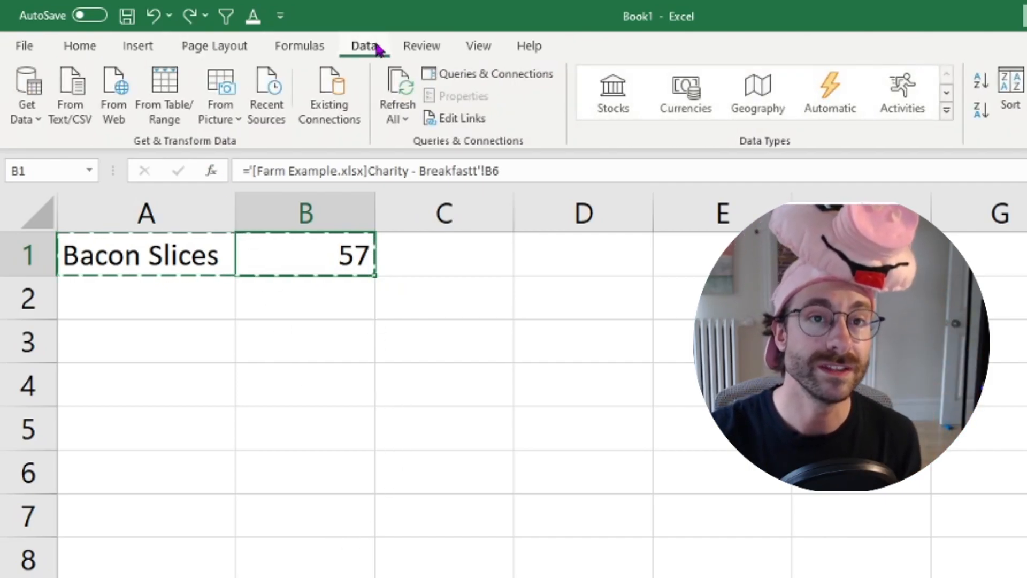
pyautogui.click(465, 118)
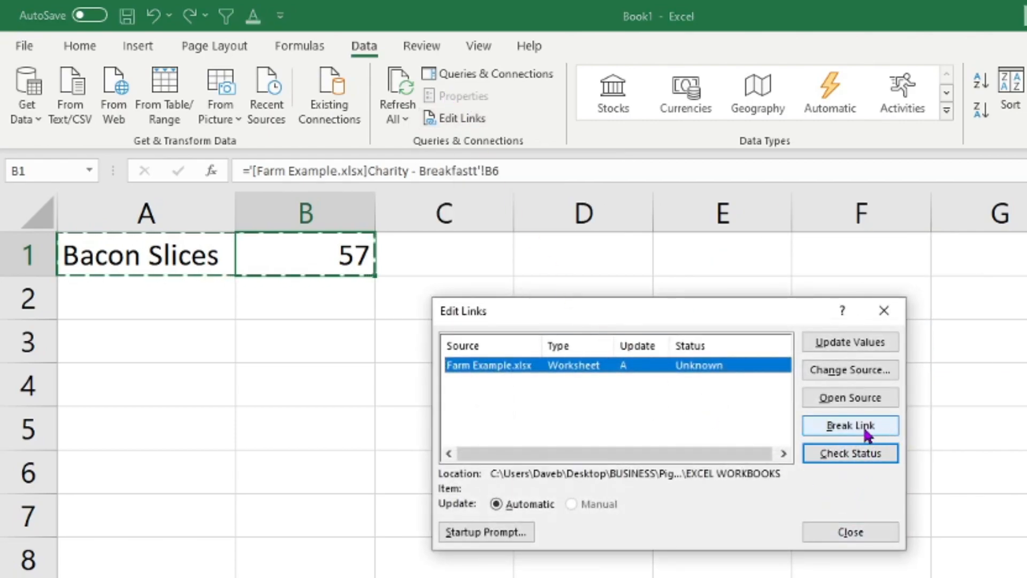
pyautogui.click(835, 428)
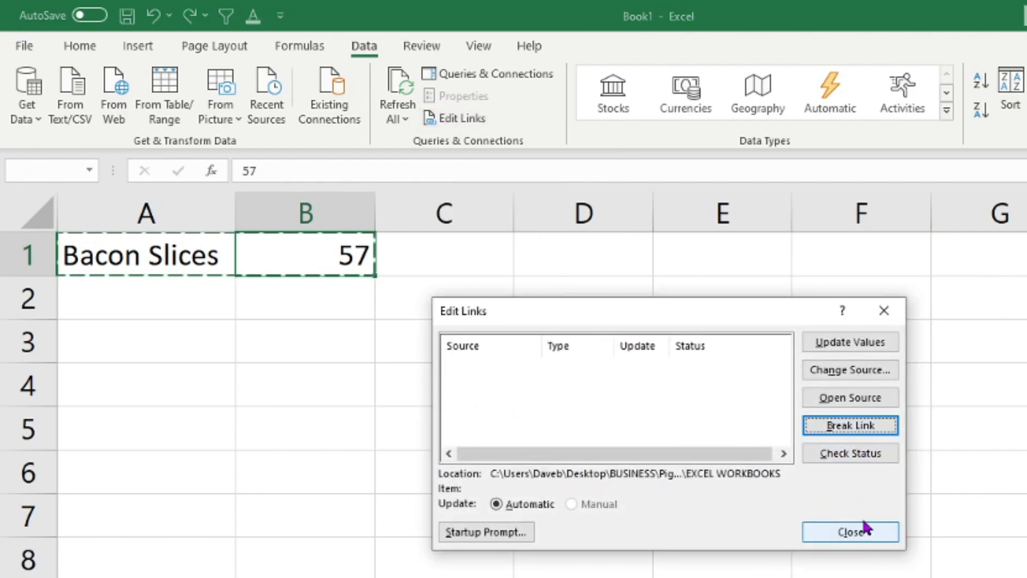
pyautogui.click(818, 532)
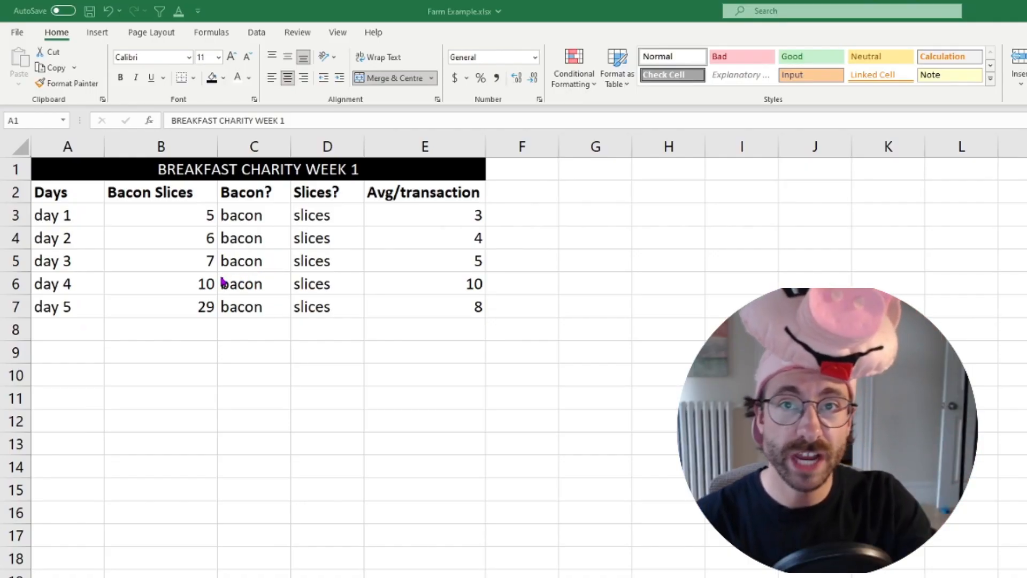
# Try to select only the Bacon Slices column beneath the merged title in Farm Example.xlsx
pyautogui.click(251, 381)
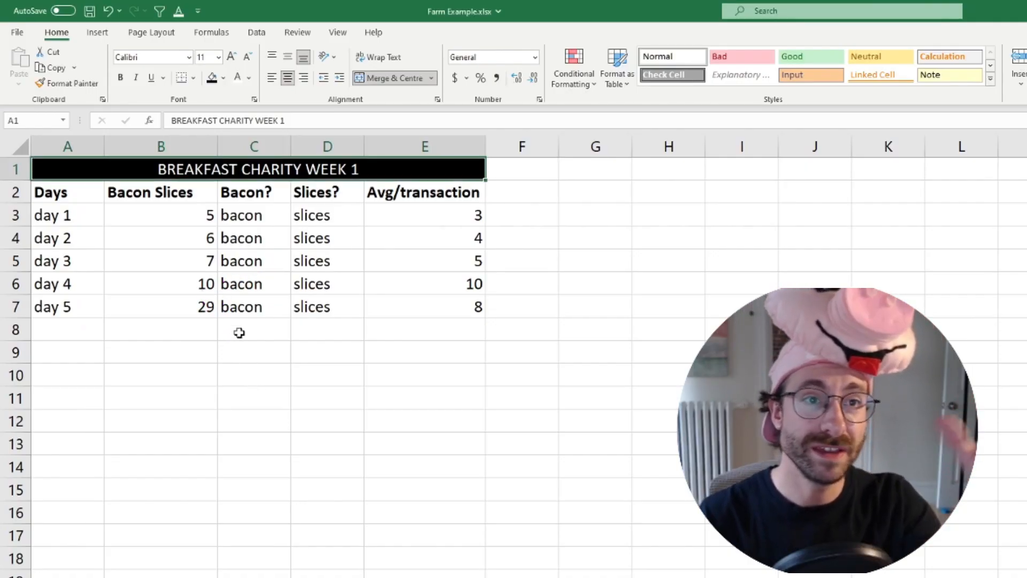
pyautogui.click(161, 146)
pyautogui.click(257, 346)
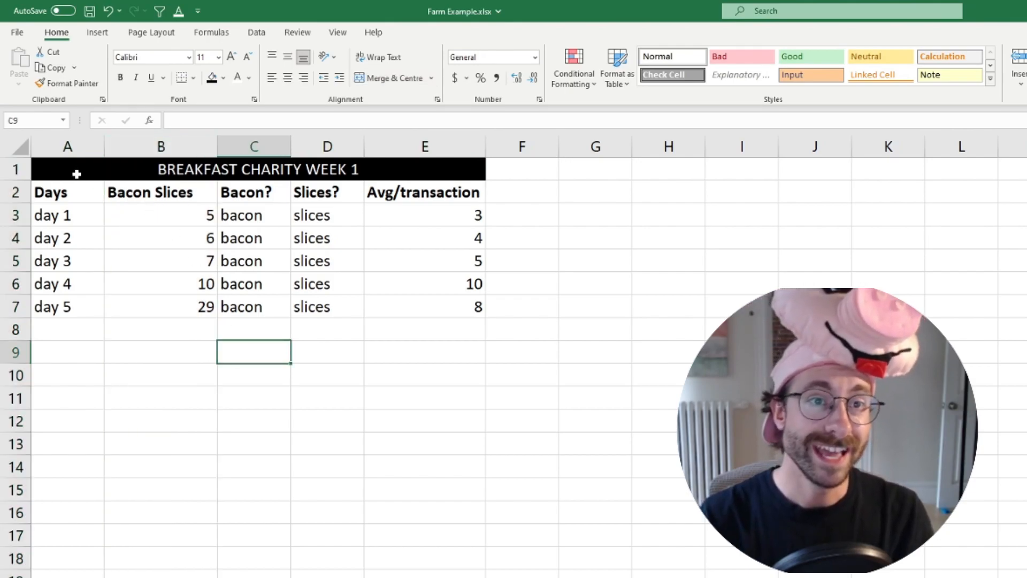
# Unmerge the BREAKFAST CHARITY WEEK 1 title in A1:E1, and merge and centre it again
pyautogui.click(76, 174)
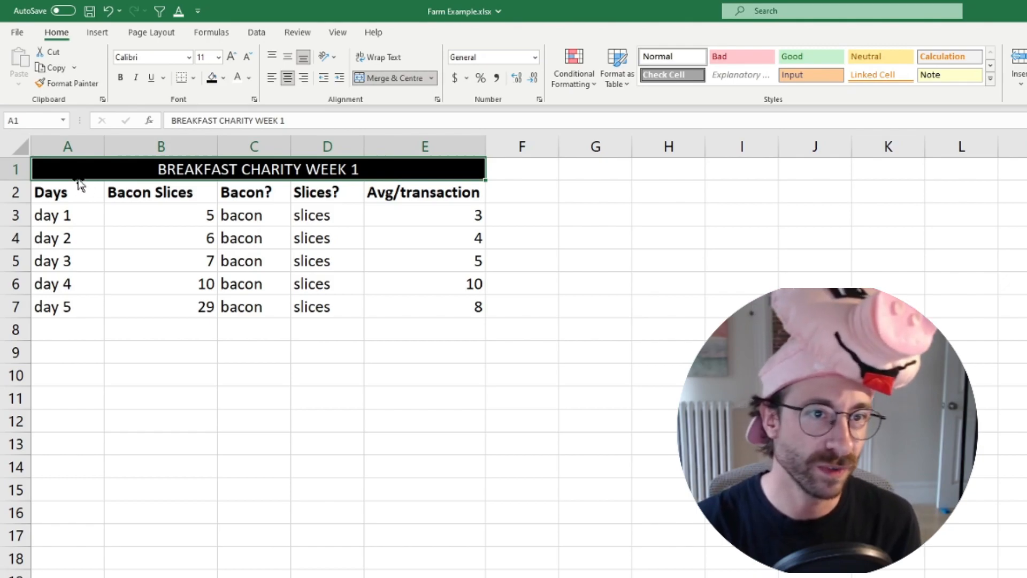
pyautogui.click(396, 79)
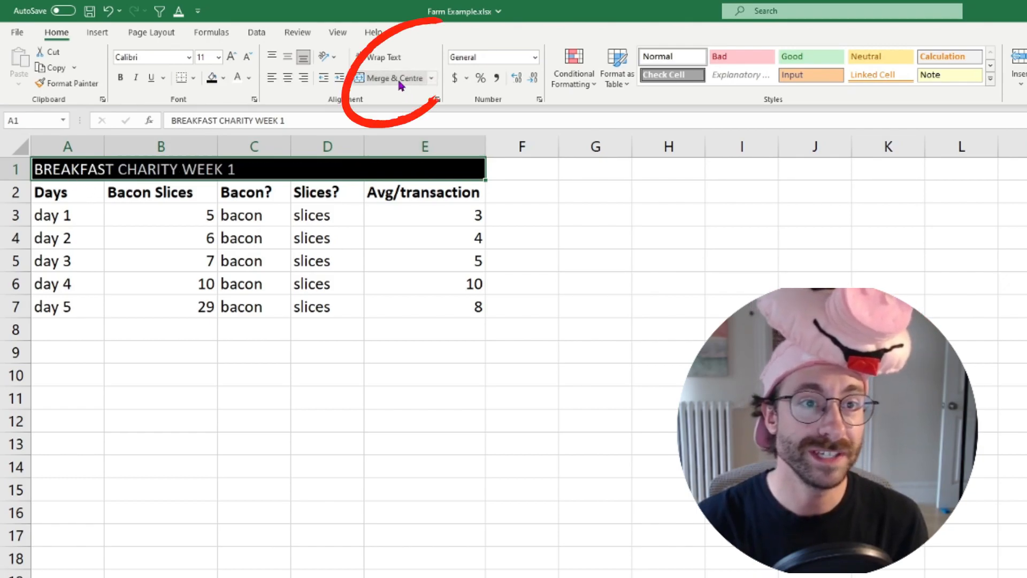
pyautogui.click(395, 78)
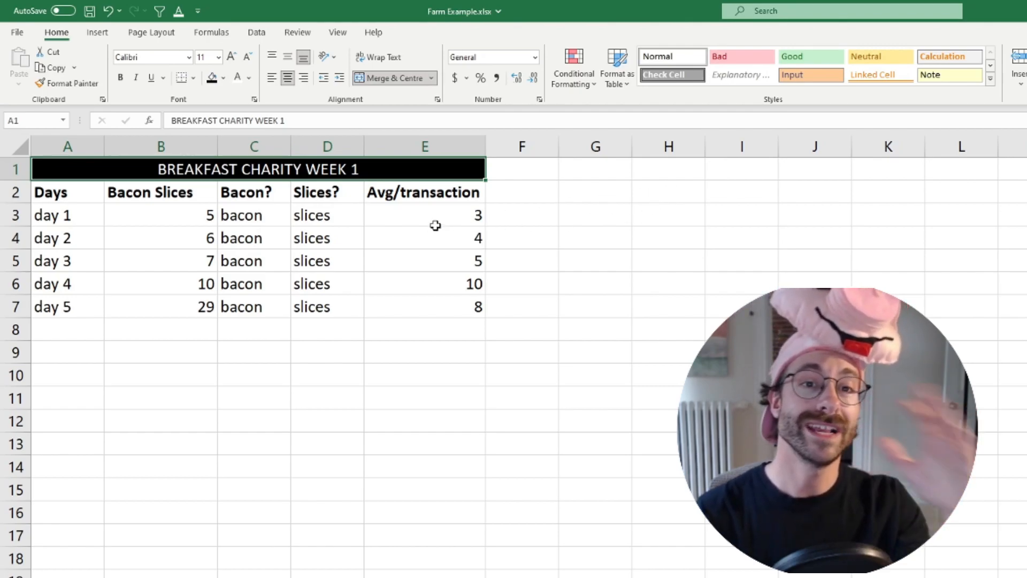
# Total the five daily Bacon Slices values in I2 with a SUM of B3:B7
pyautogui.moveTo(439, 193); pyautogui.dragTo(454, 300)
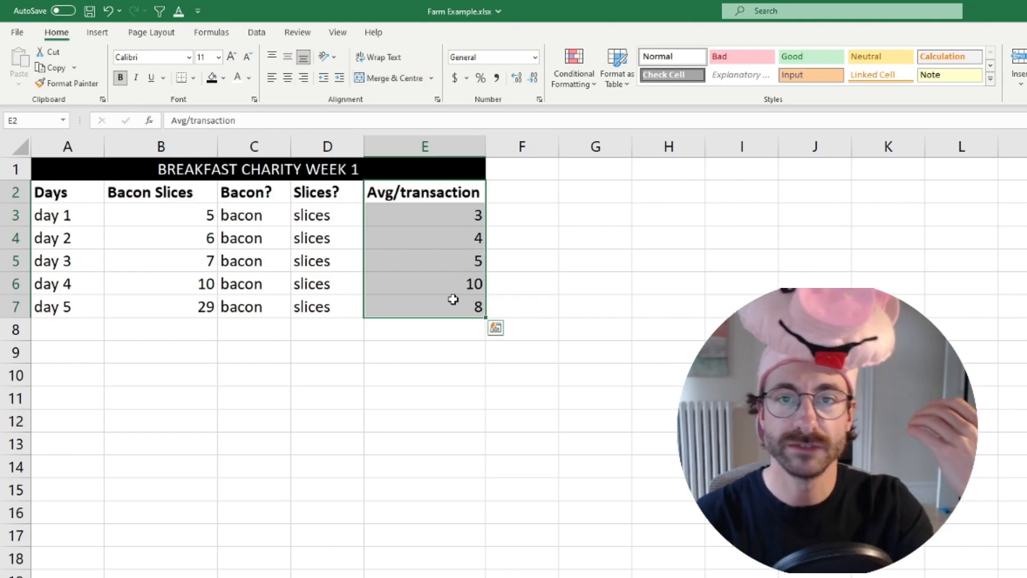
pyautogui.click(740, 195)
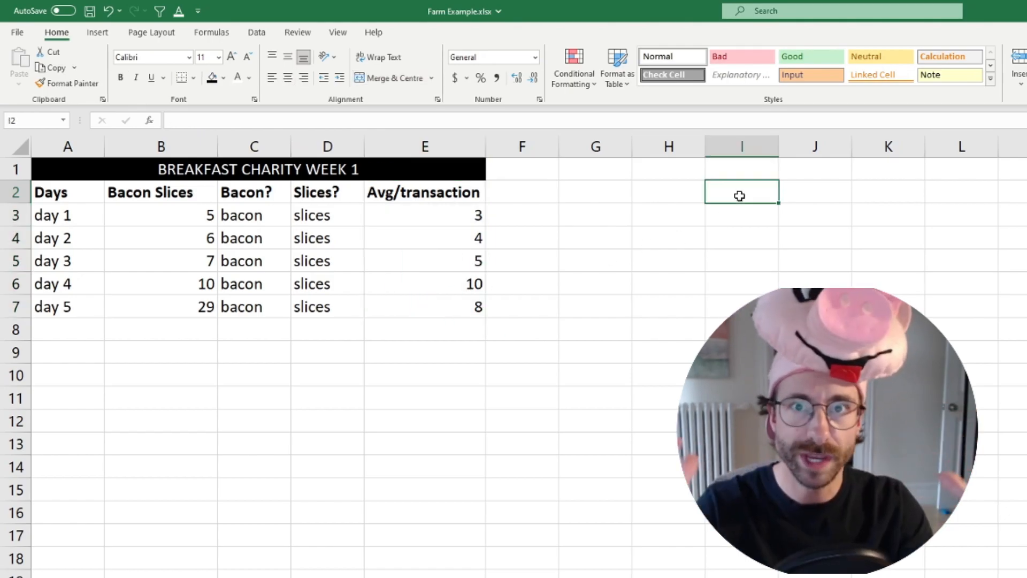
pyautogui.write('=sum(')
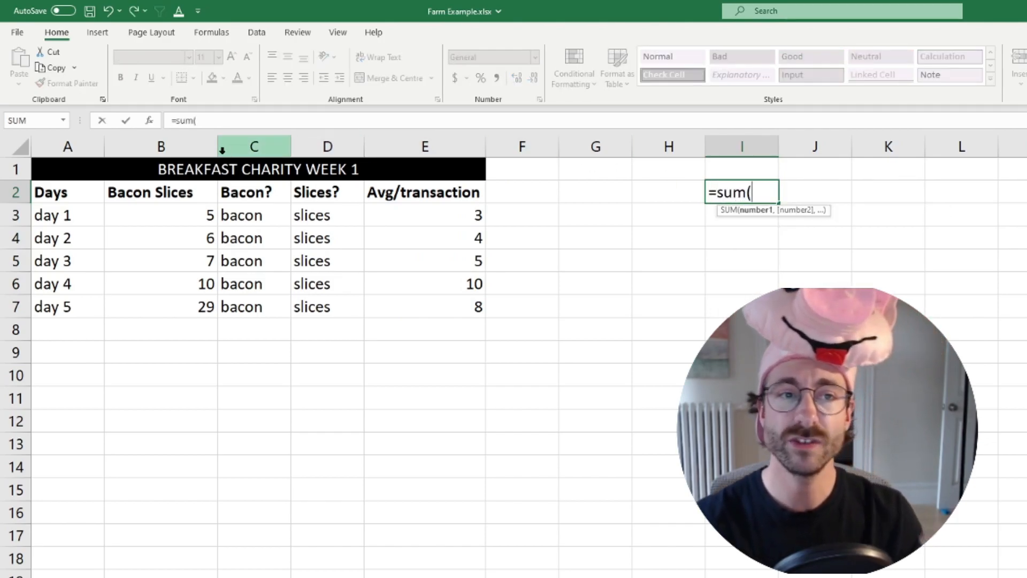
pyautogui.moveTo(189, 222); pyautogui.dragTo(182, 312)
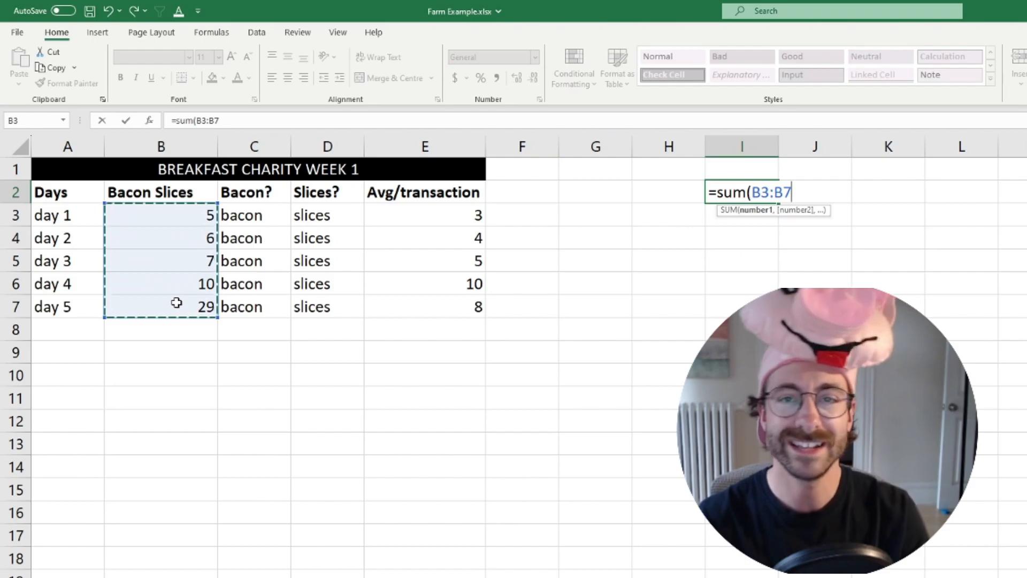
pyautogui.press('Return')
# Add a row for Day 6 in row 8 with 5 bacon slices
pyautogui.click(69, 328)
pyautogui.write('D')
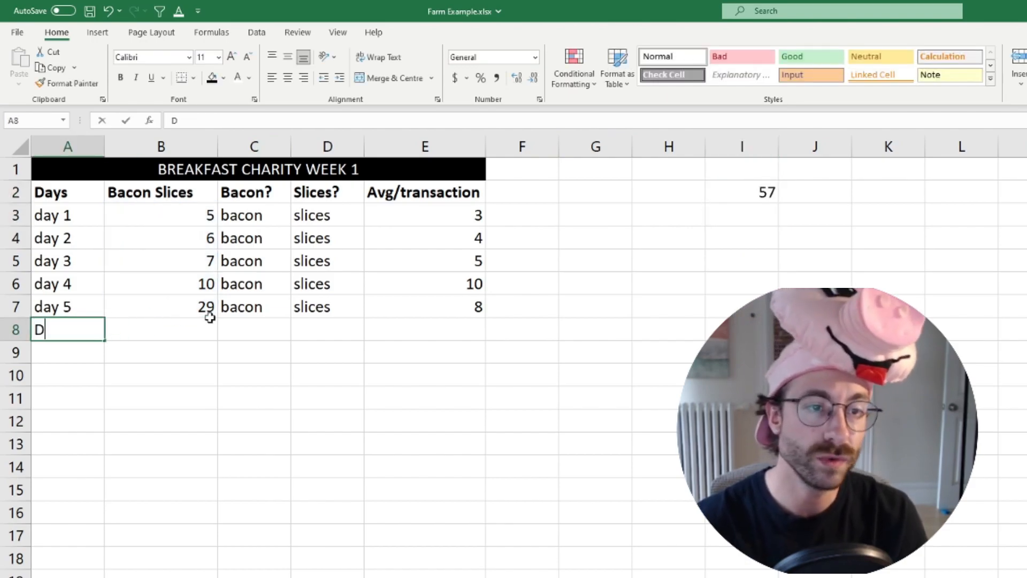
pyautogui.write('ay 6')
pyautogui.press('Return')
pyautogui.click(211, 321)
pyautogui.write('5')
pyautogui.press('Return')
# Replace the formula in I2 with the whole-column sum =SUM(A:E) and review it against the Avg/transaction column
pyautogui.click(741, 188)
pyautogui.doubleClick(741, 188)
pyautogui.press('Escape')
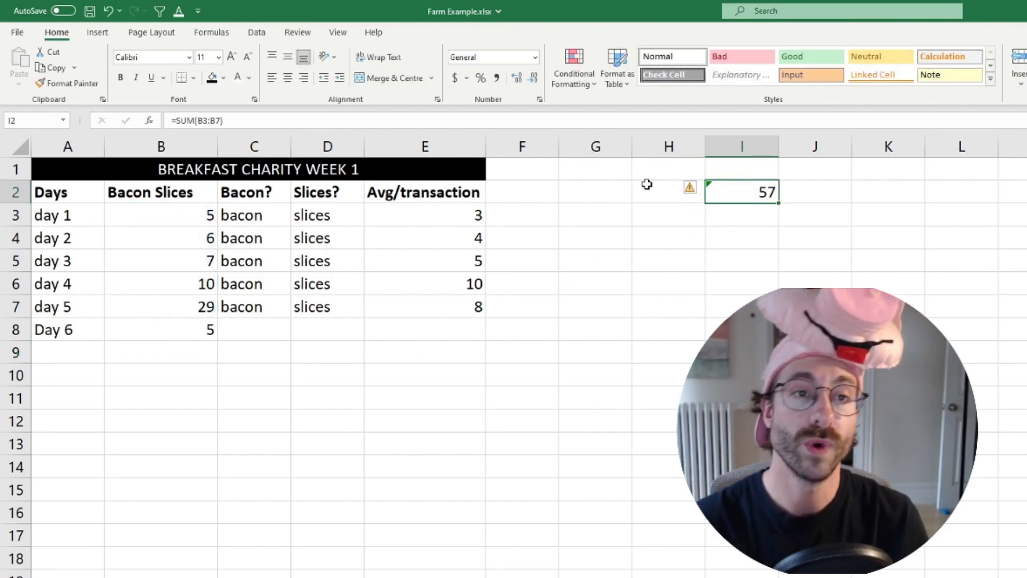
pyautogui.write('=sum(')
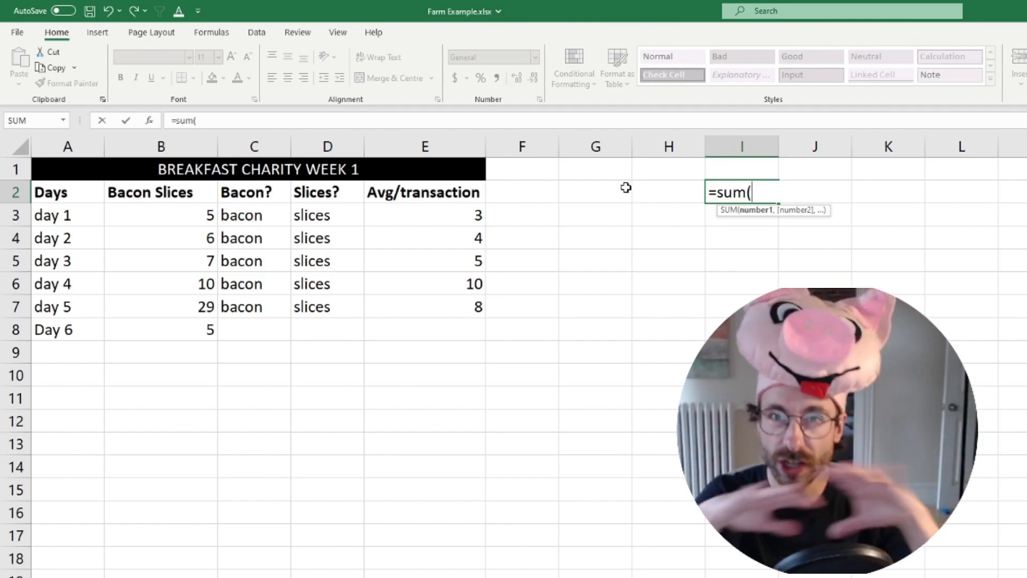
pyautogui.click(149, 139)
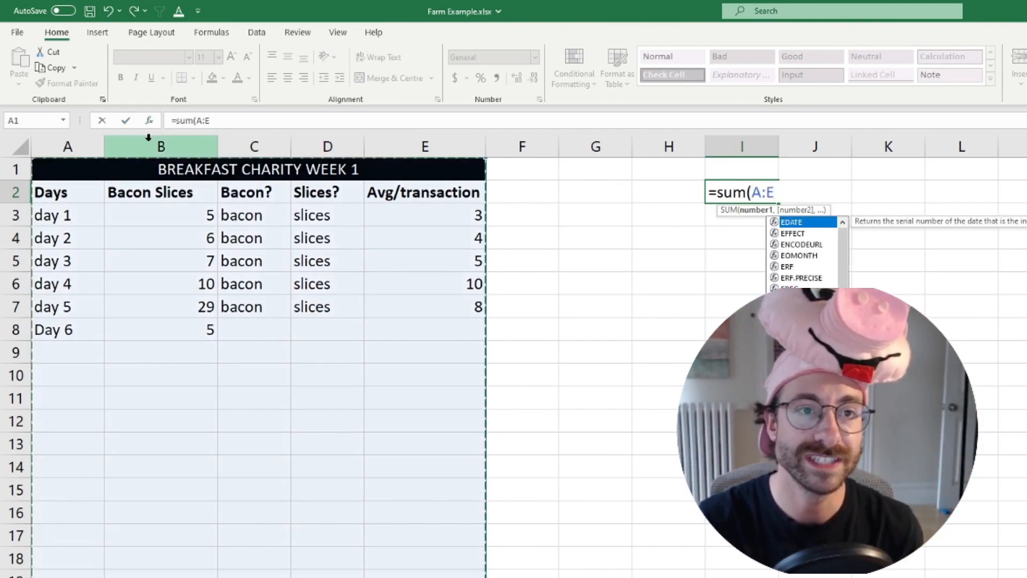
pyautogui.press('Return')
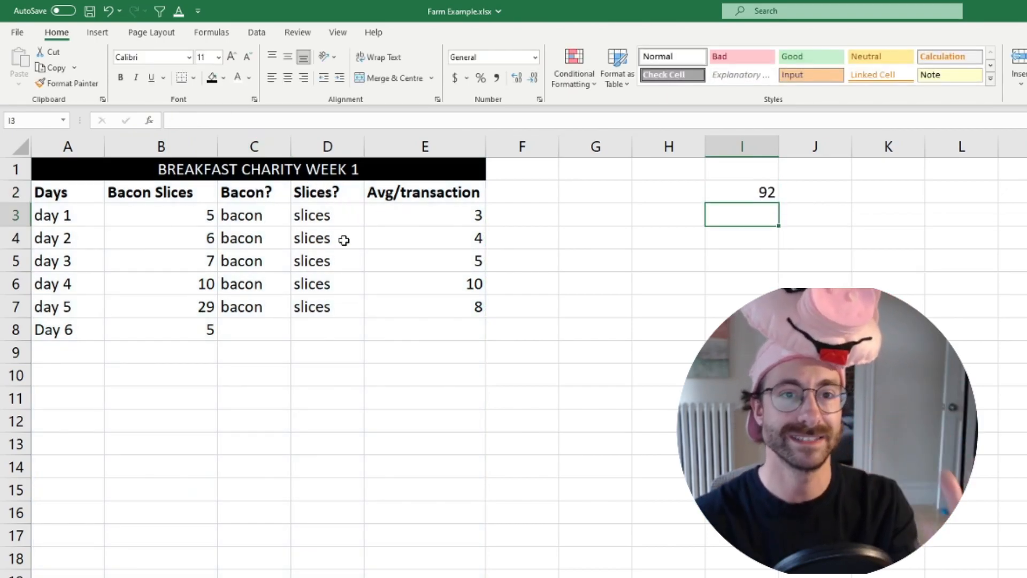
pyautogui.click(420, 145)
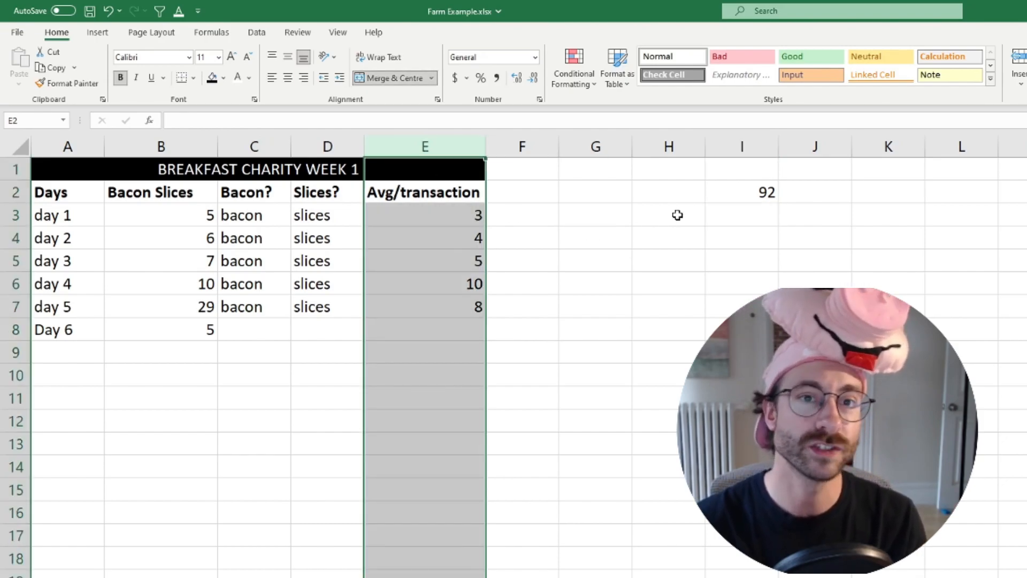
pyautogui.doubleClick(722, 193)
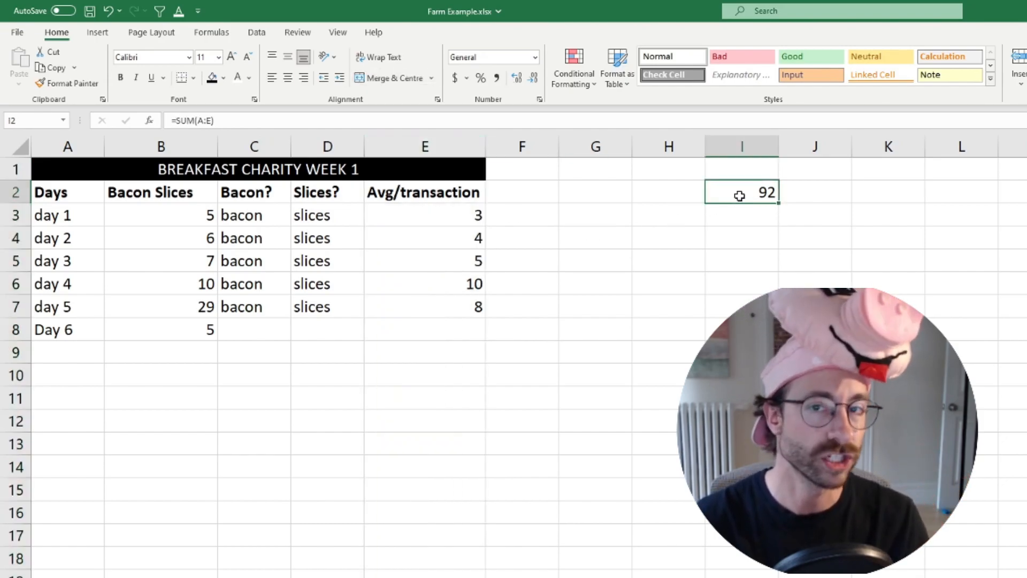
pyautogui.press('Escape')
# Unmerge the BREAKFAST CHARITY WEEK 1 title across A1:E1
pyautogui.click(315, 172)
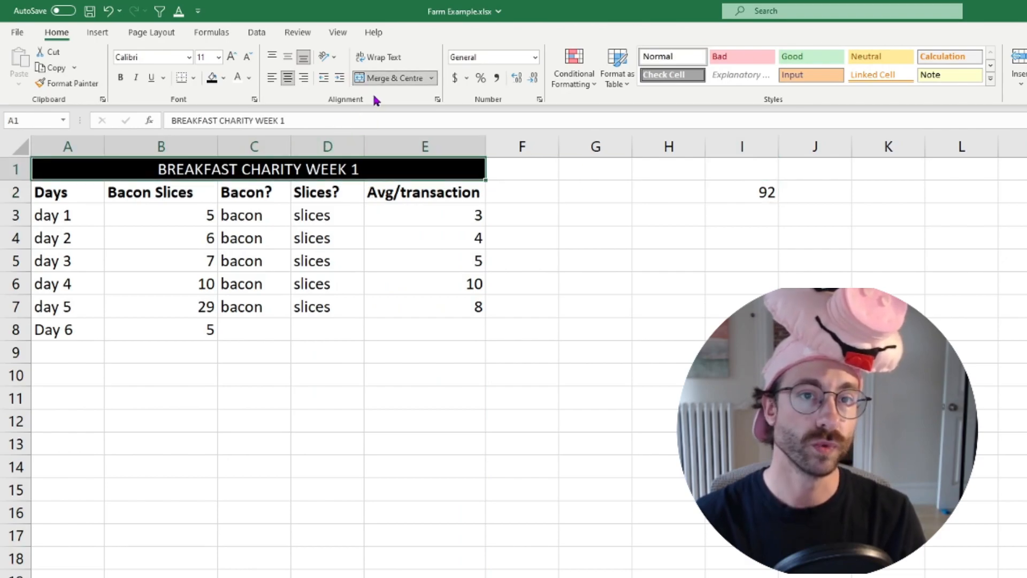
pyautogui.click(394, 77)
# Total the whole Bacon Slices column in I2 with =SUM(B:B) and check it against the values in B3:B8
pyautogui.doubleClick(776, 192)
pyautogui.press('Escape')
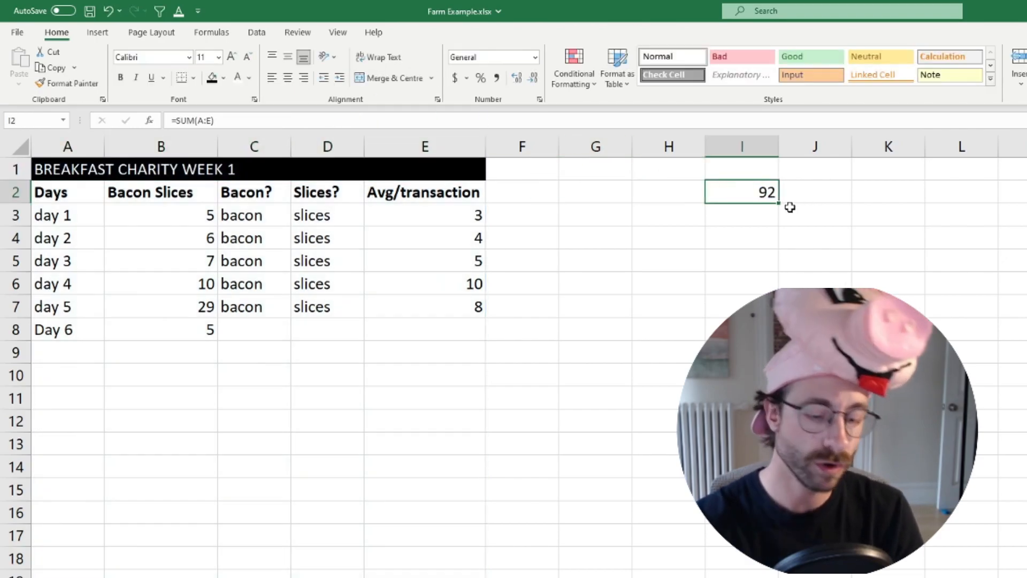
pyautogui.write('=sum(')
pyautogui.click(179, 147)
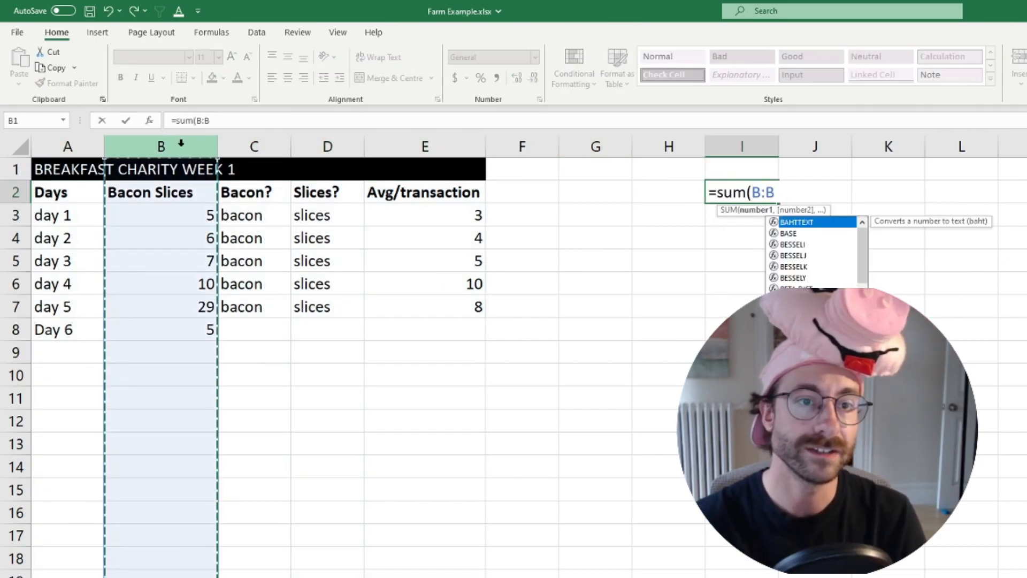
pyautogui.press('Return')
pyautogui.press('Up')
pyautogui.moveTo(180, 214); pyautogui.dragTo(185, 330)
pyautogui.click(728, 199)
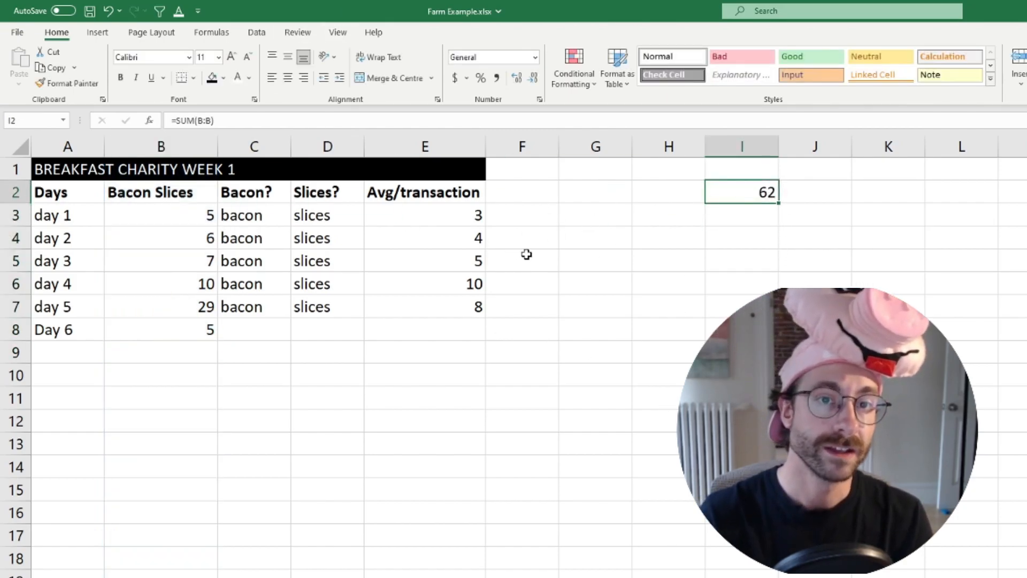
# Apply Centre Across Selection horizontal alignment to the BREAKFAST CHARITY WEEK 1 title across A1:E1, leaving the cells unmerged
pyautogui.moveTo(71, 174); pyautogui.dragTo(435, 162)
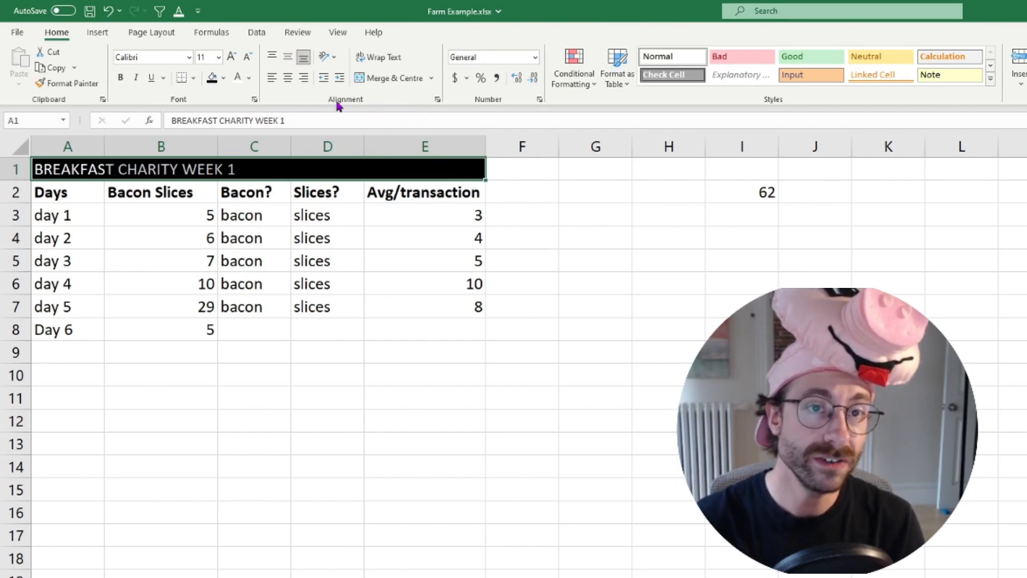
pyautogui.click(438, 99)
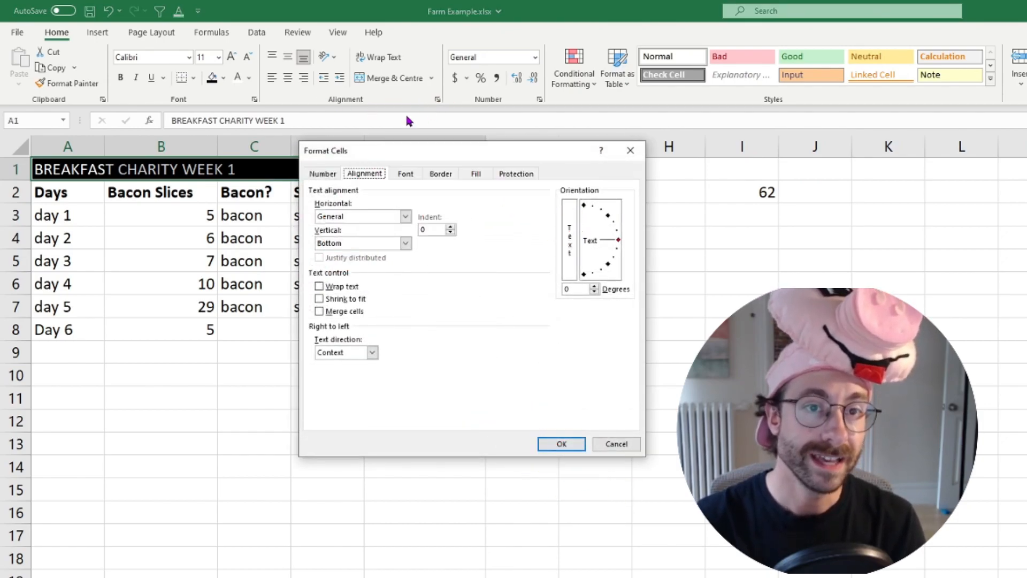
pyautogui.click(354, 221)
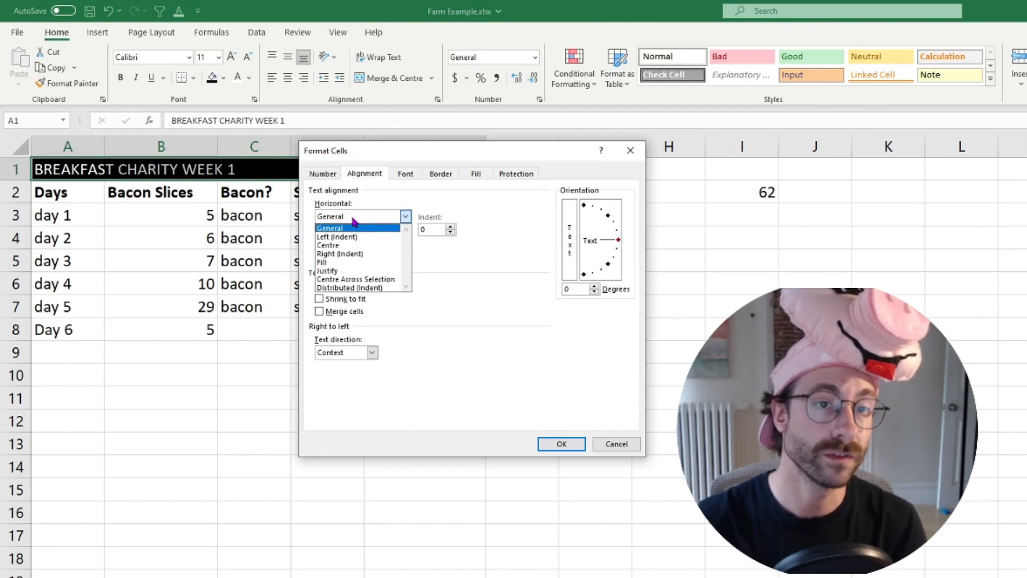
pyautogui.click(359, 279)
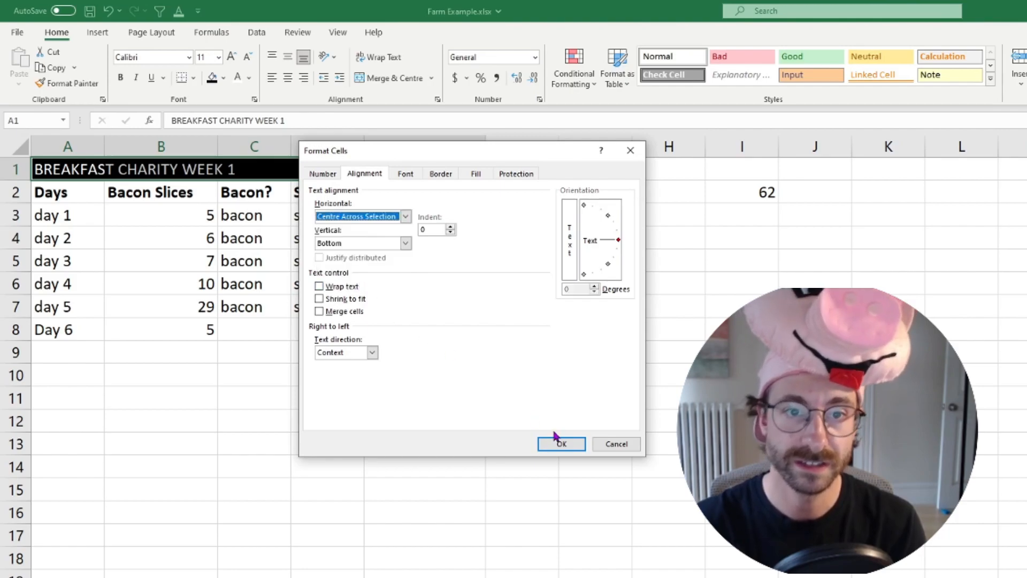
pyautogui.click(559, 443)
# Re-enter the whole-column sum of Bacon Slices, =SUM(B:B), in I2
pyautogui.click(722, 206)
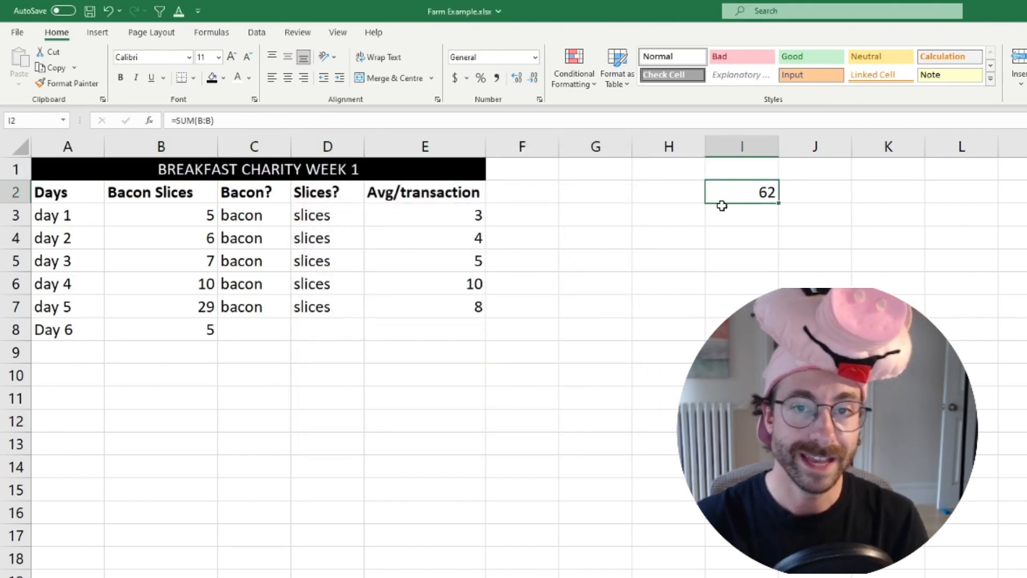
pyautogui.write('=sum(')
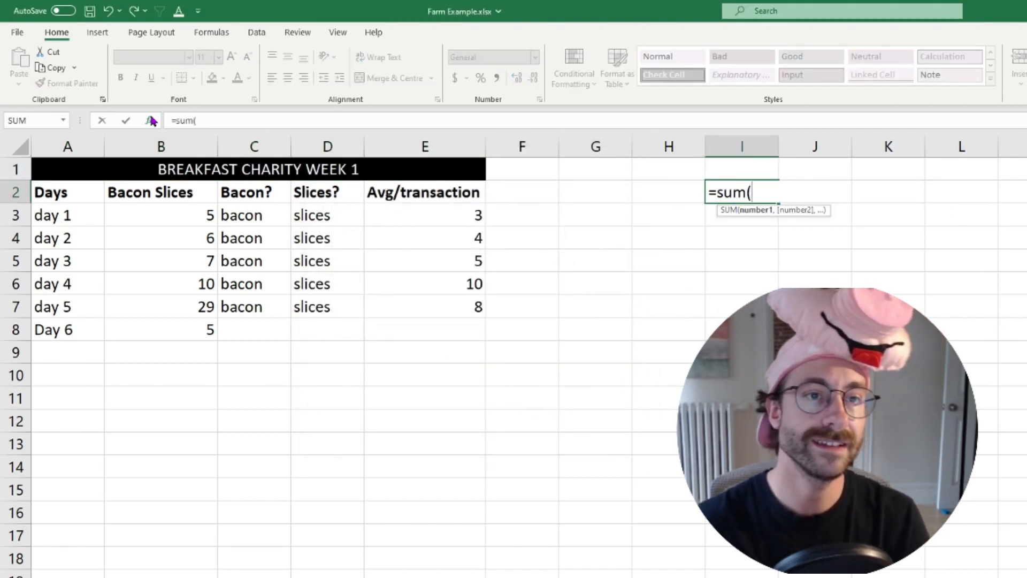
pyautogui.click(171, 146)
pyautogui.press('Return')
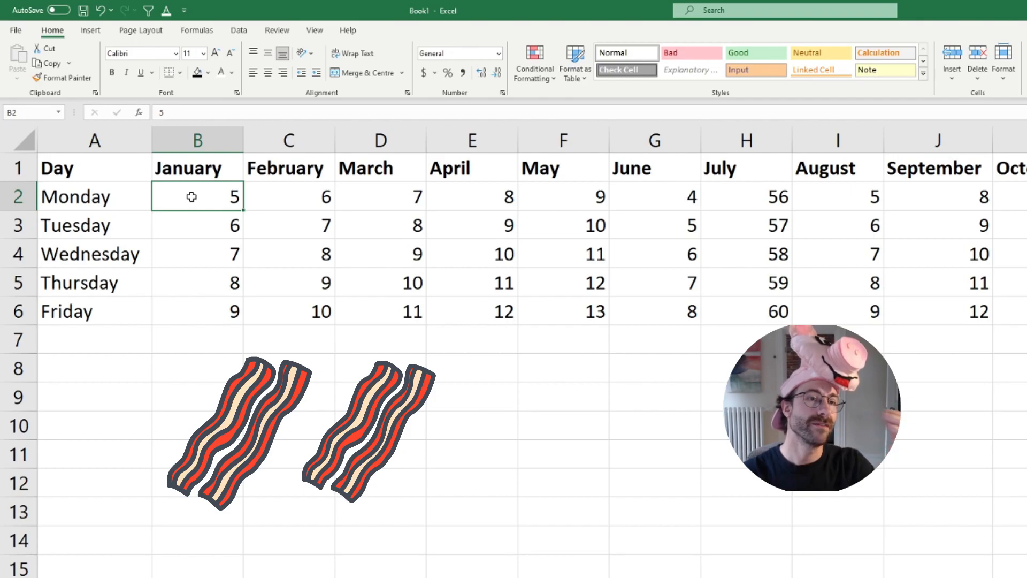
# Create a PivotTable on a new worksheet from the day-by-month data in A1:M6, summing January, February and March
pyautogui.click(140, 201)
pyautogui.click(188, 193)
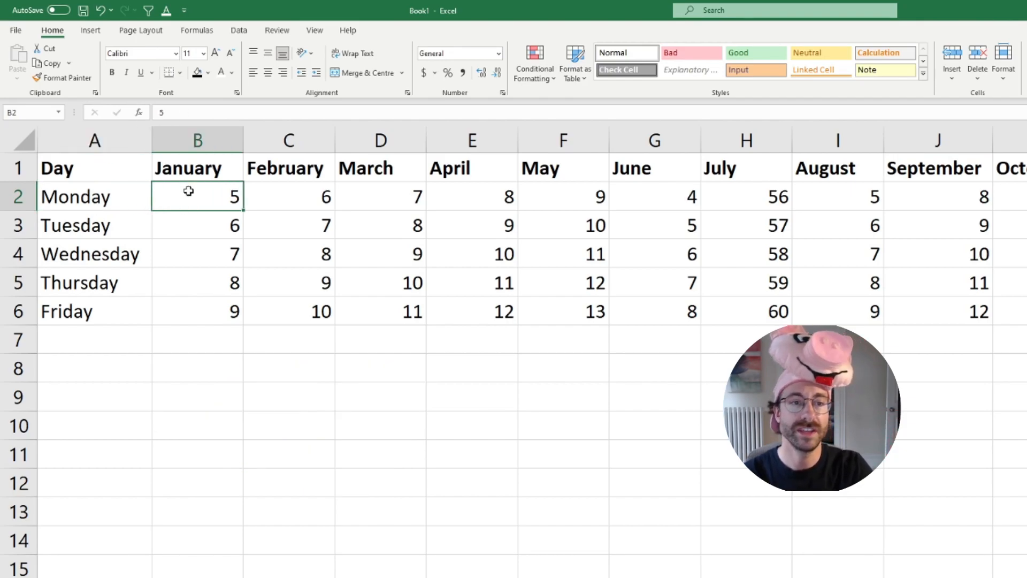
pyautogui.click(301, 205)
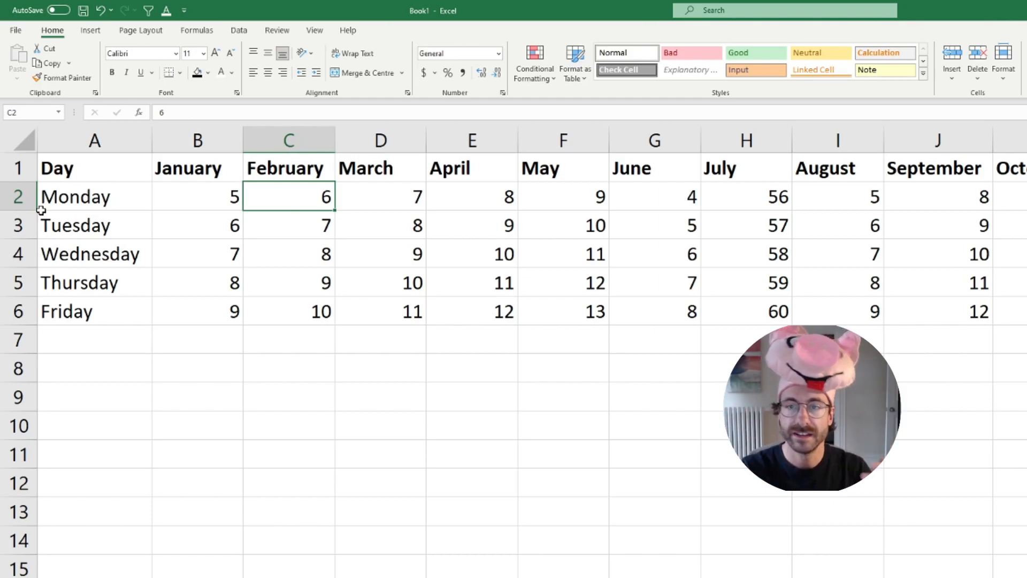
pyautogui.click(89, 167)
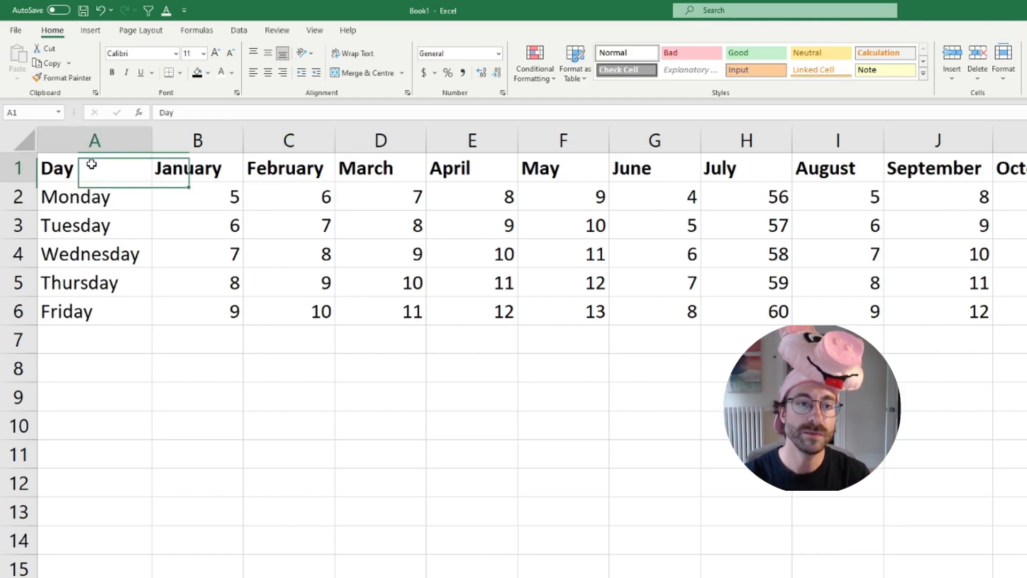
pyautogui.hotkey('ctrl', 'a')
pyautogui.click(90, 30)
pyautogui.click(21, 56)
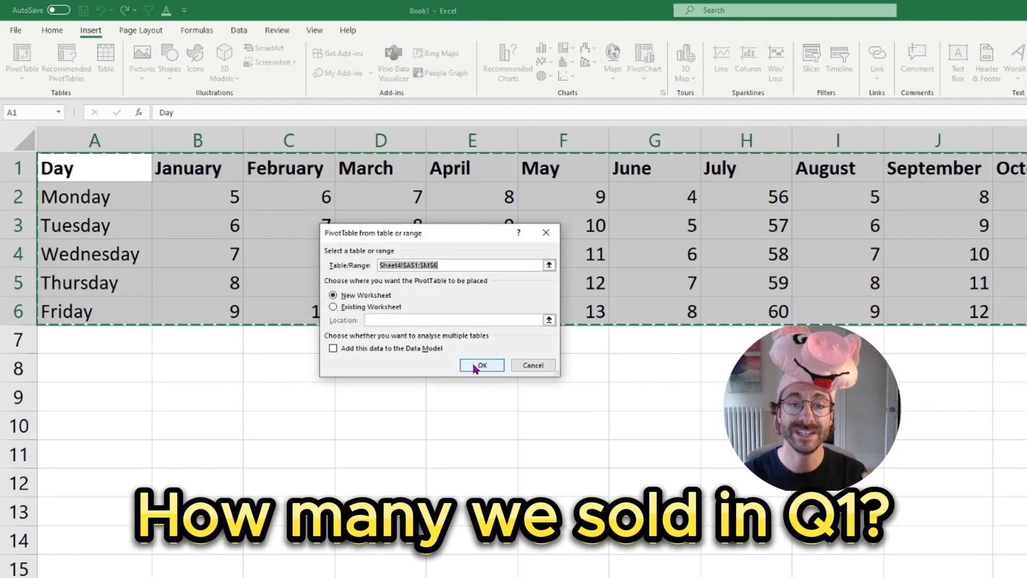
pyautogui.click(475, 367)
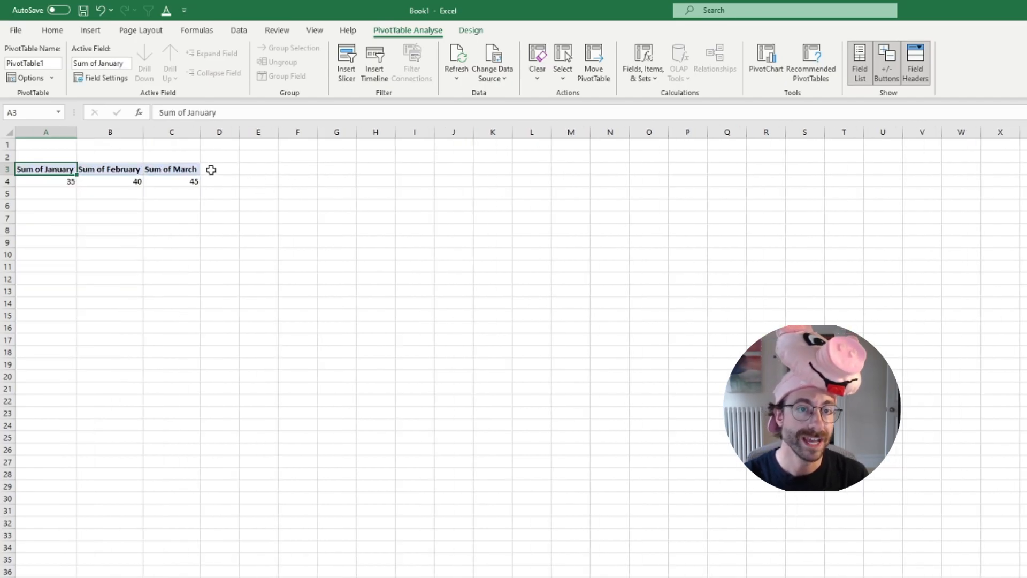
# Add a Q1 column beside the PivotTable with a Monday formula adding January, February and March, =B4+C4+D4
pyautogui.click(212, 170)
pyautogui.keyDown('ctrl'); pyautogui.scroll(6, 209, 158); pyautogui.keyUp('ctrl')
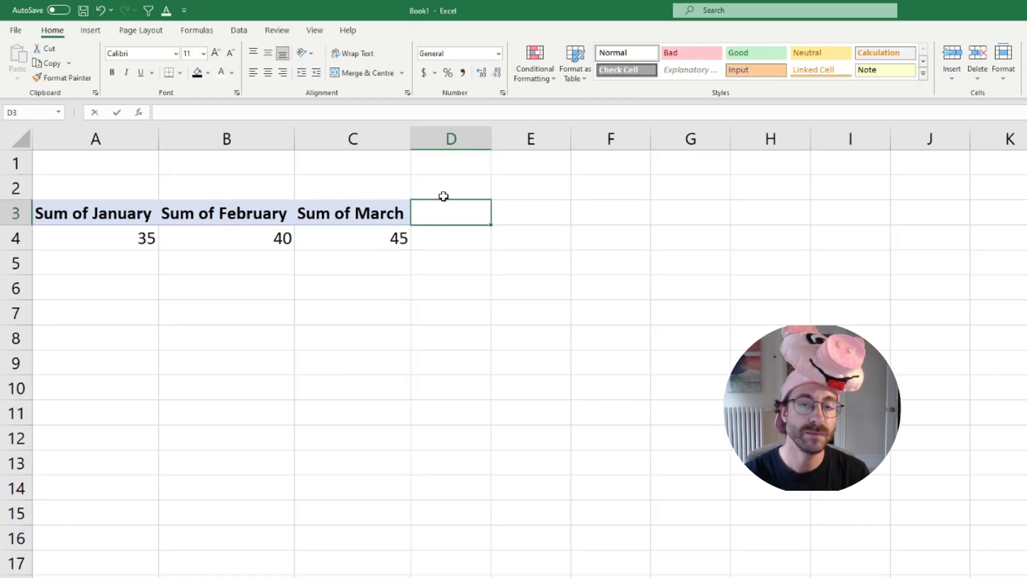
pyautogui.write('Q!')
pyautogui.press('Return')
pyautogui.write('=')
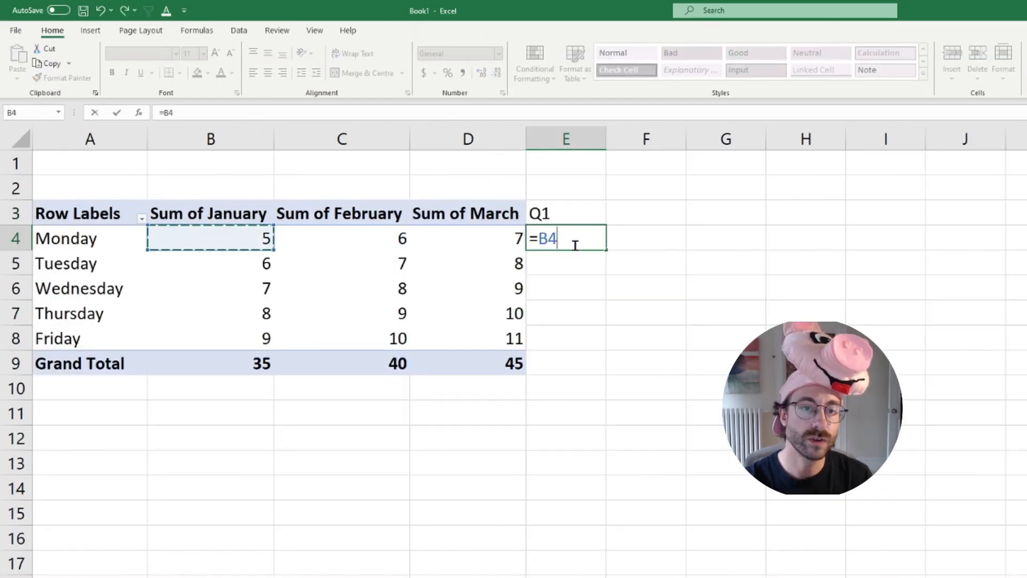
pyautogui.write('+C4+D4')
pyautogui.press('Return')
# Copy the Q1 formula down from E4 through the remaining weekdays and the Grand Total row in E9
pyautogui.click(576, 246)
pyautogui.hotkey('ctrl', 'c')
pyautogui.moveTo(577, 264); pyautogui.dragTo(582, 344)
pyautogui.hotkey('ctrl', 'v')
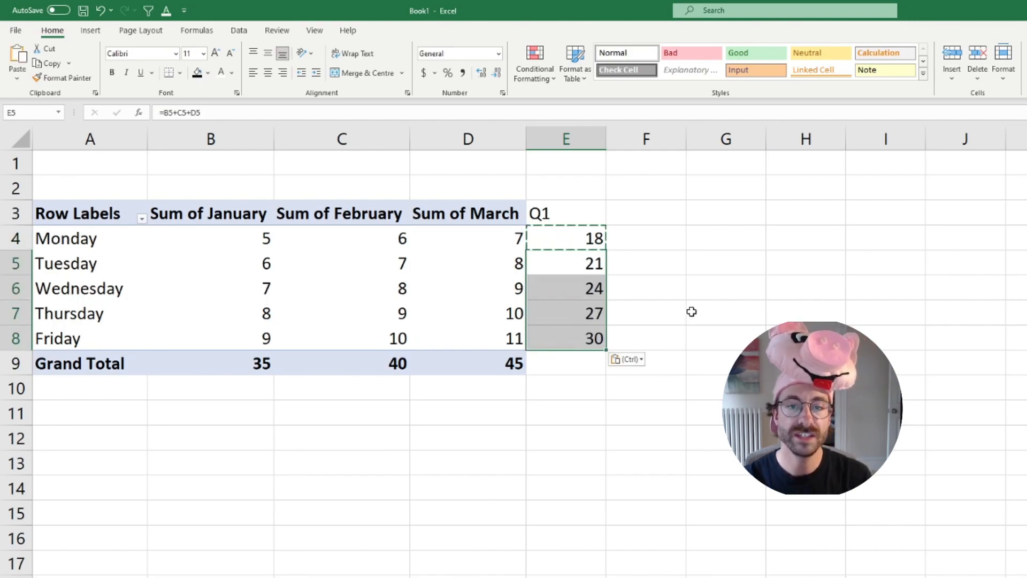
pyautogui.click(666, 295)
pyautogui.click(592, 338)
pyautogui.hotkey('ctrl', 'c')
pyautogui.press('Down')
pyautogui.hotkey('ctrl', 'v')
pyautogui.press('Escape')
# Add Saturday as a new day in A7 of the source data, below Friday
pyautogui.click(68, 338)
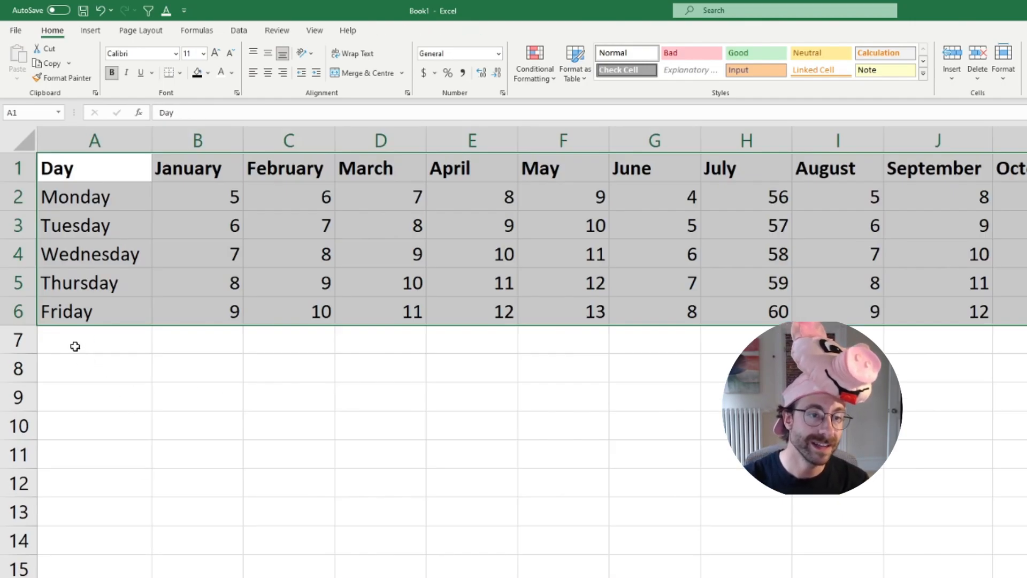
pyautogui.click(75, 347)
pyautogui.write('Satud')
pyautogui.write('day')
pyautogui.press('Return')
# Fill Friday's formulas for all twelve months down into the Saturday row
pyautogui.click(211, 311)
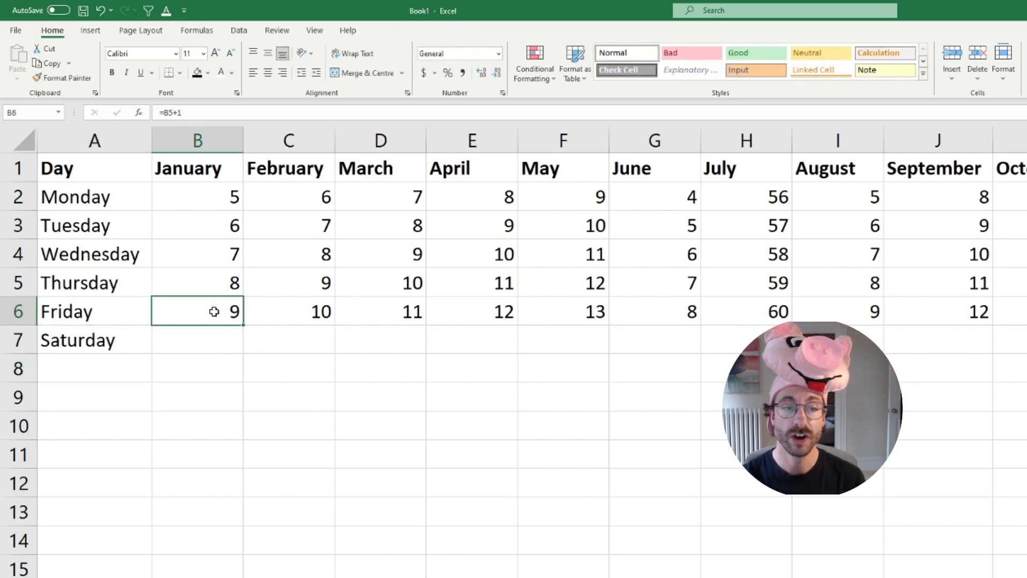
pyautogui.hotkey('ctrl', 'shift', 'Right')
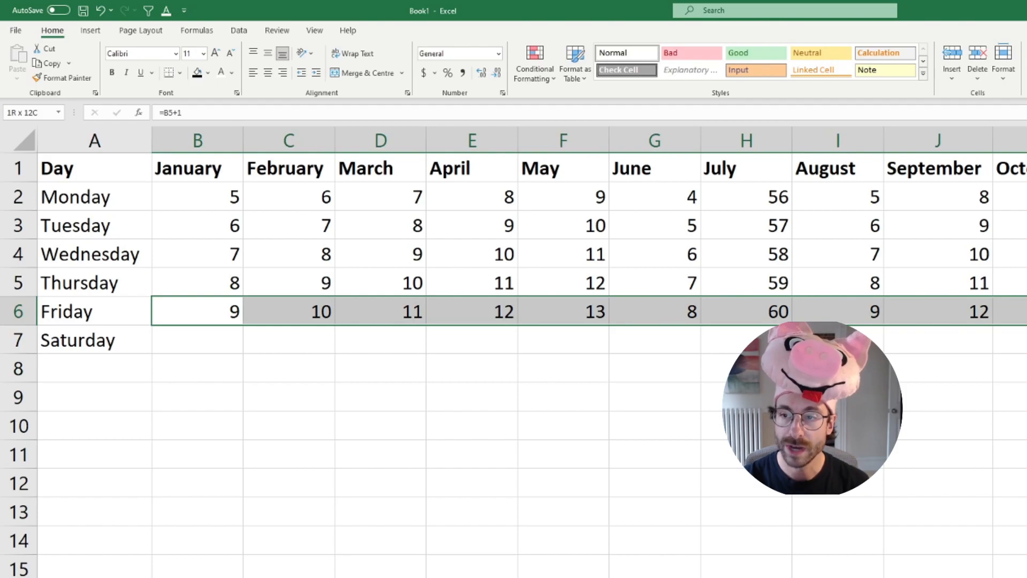
pyautogui.hotkey('shift', 'Down')
pyautogui.hotkey('ctrl', 'd')
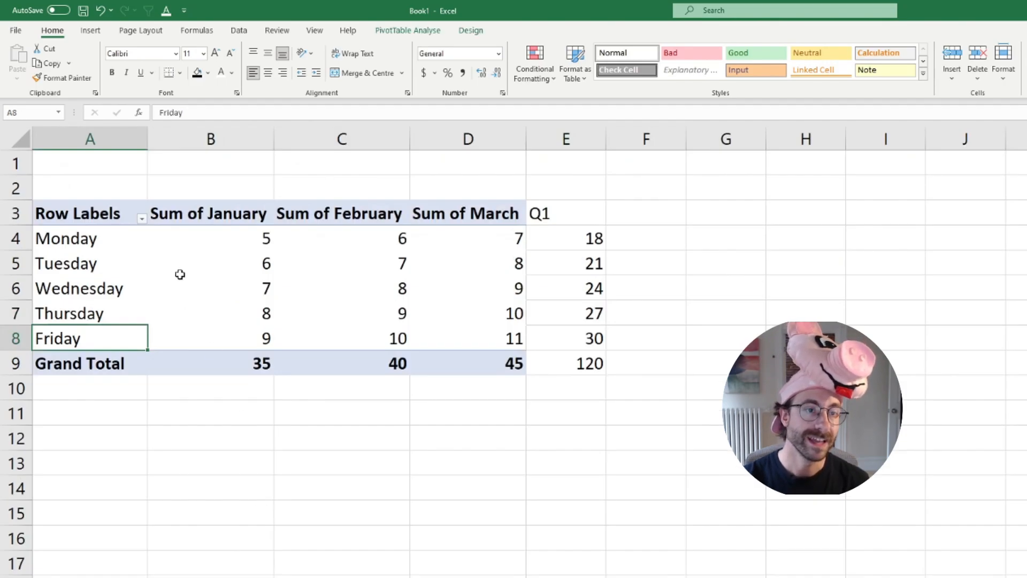
# Extend the PivotTable's data source range to include the Saturday row
pyautogui.click(181, 271)
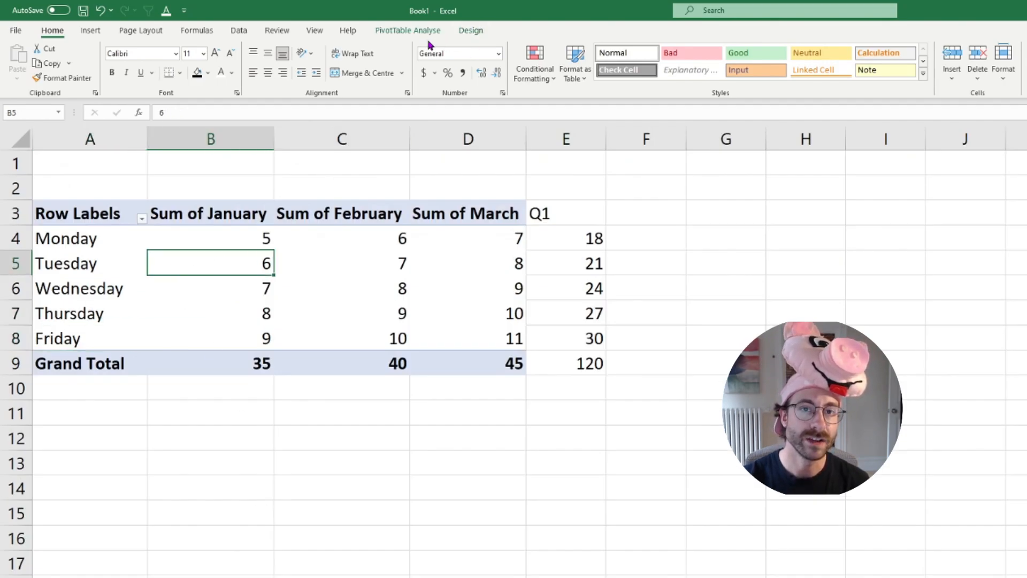
pyautogui.click(431, 31)
pyautogui.click(482, 62)
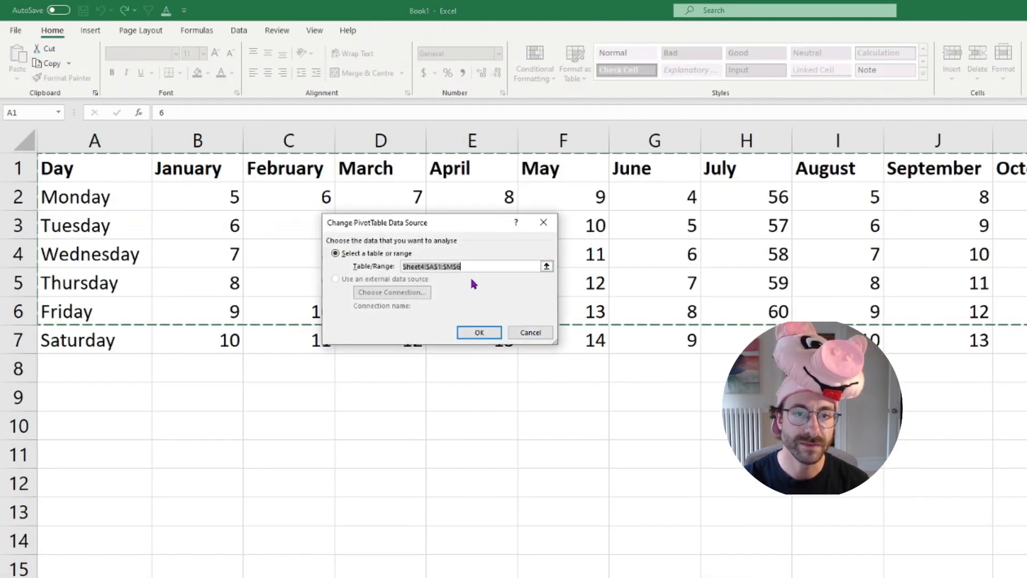
pyautogui.press('Return')
# Add April to the PivotTable values, allowing it to replace the manual Q1 column, and undo the addition
pyautogui.click(303, 283)
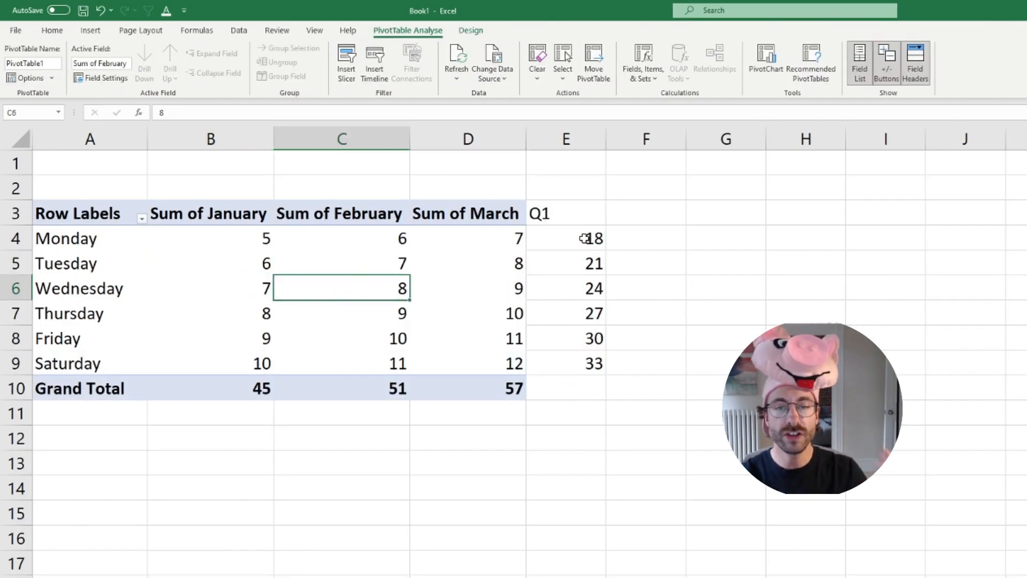
pyautogui.click(571, 219)
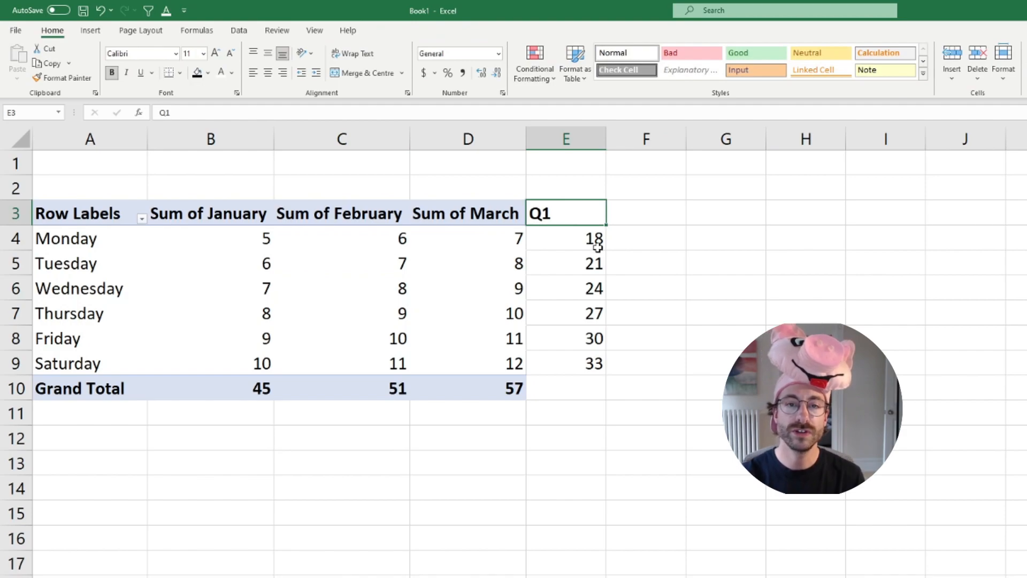
pyautogui.click(504, 237)
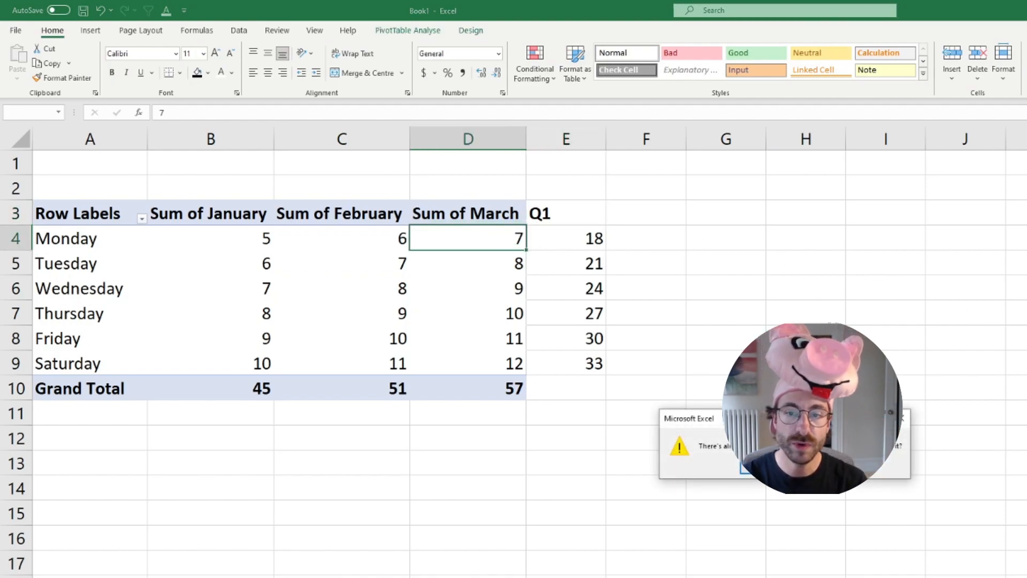
pyautogui.press('Return')
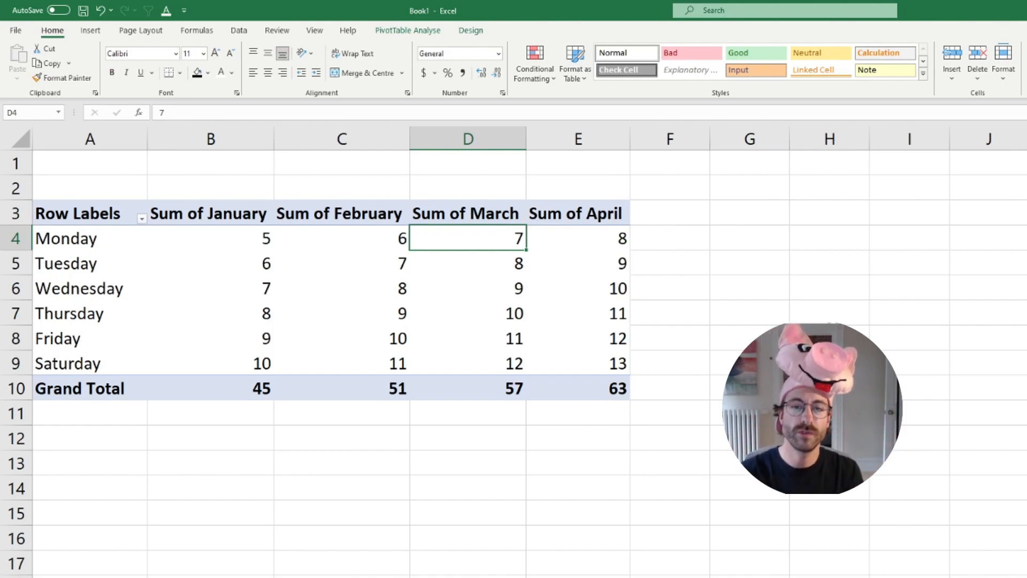
pyautogui.hotkey('ctrl', 'z')
# Clear the manual Q1 column in E3:E9 beside the PivotTable
pyautogui.moveTo(568, 222); pyautogui.dragTo(568, 364)
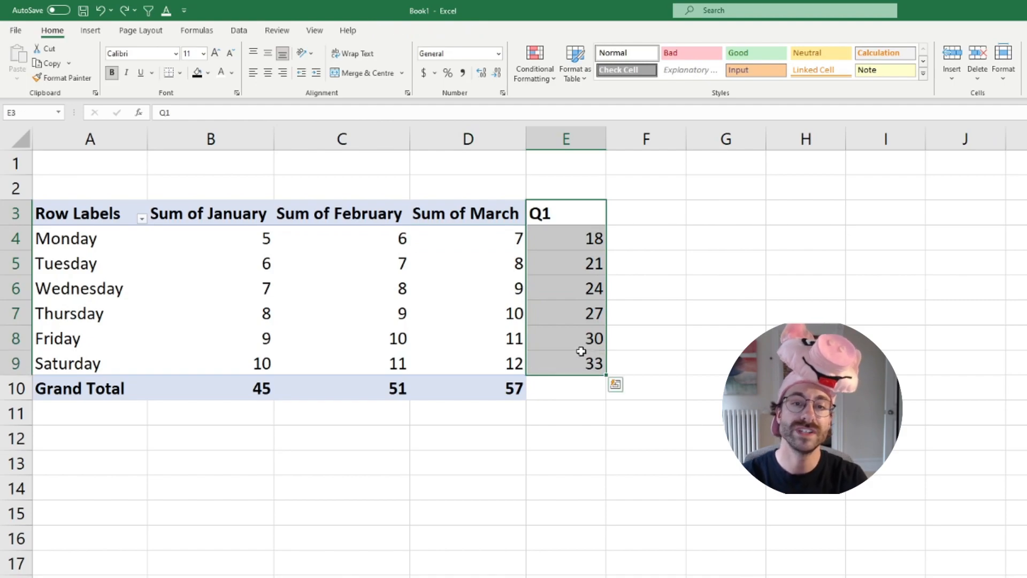
pyautogui.press('Delete')
# Start a new PivotTable calculated field and name it Q1
pyautogui.click(477, 261)
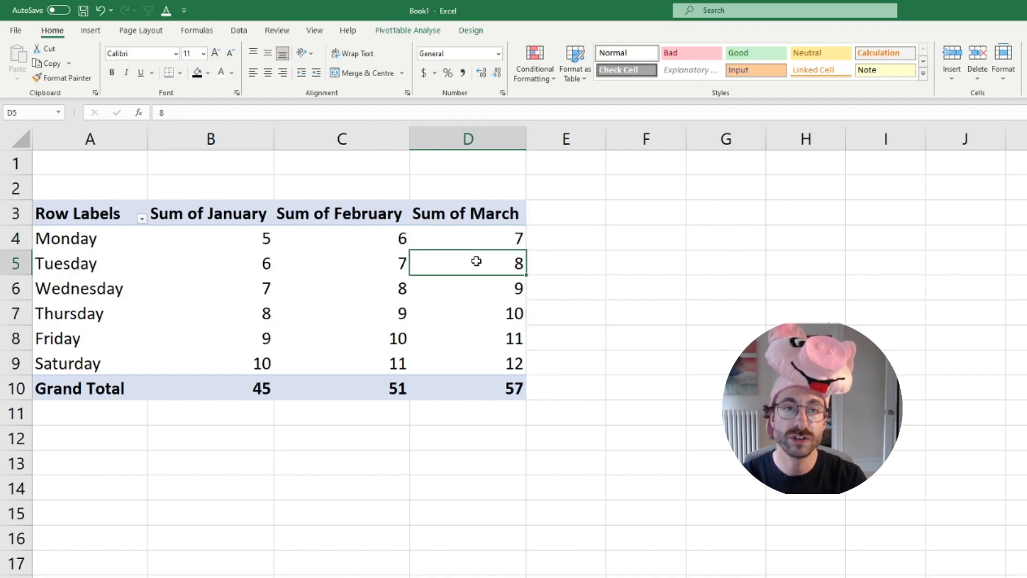
pyautogui.click(420, 33)
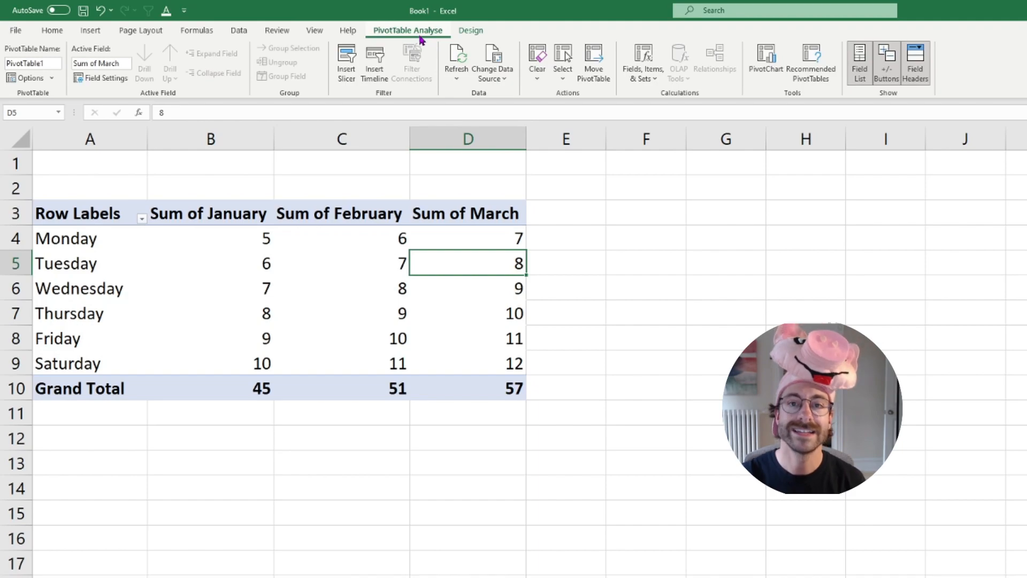
pyautogui.click(650, 87)
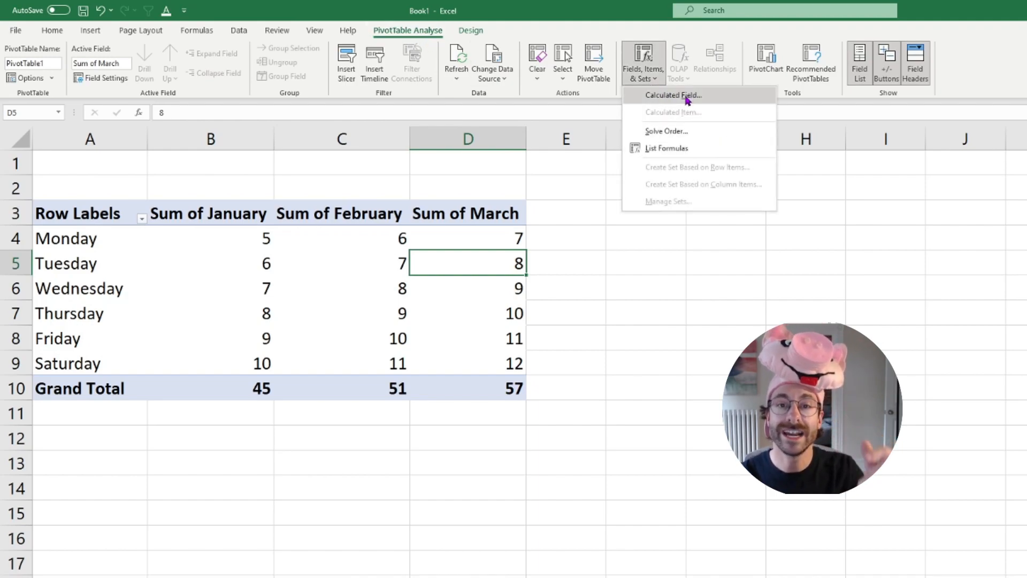
pyautogui.click(684, 98)
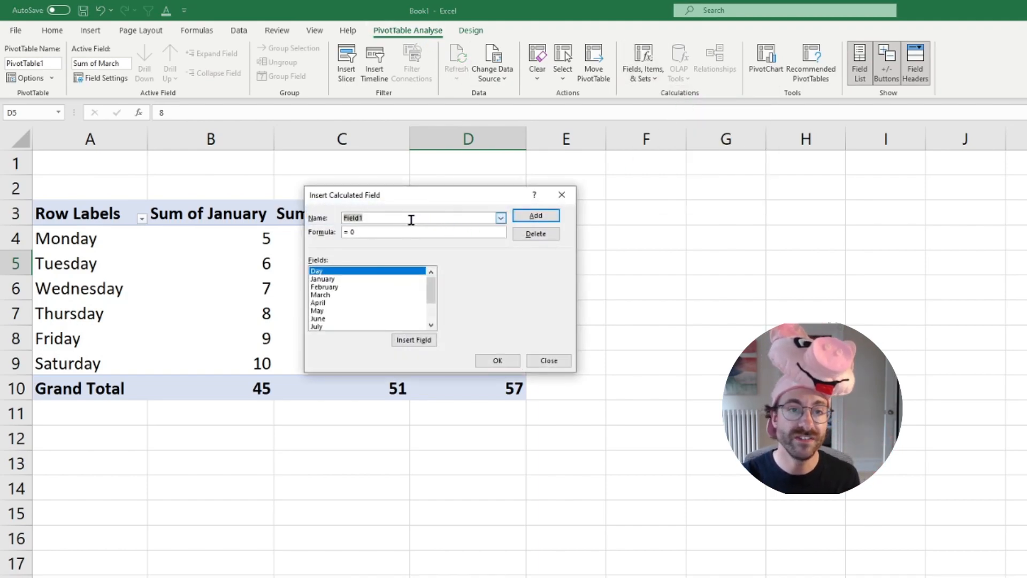
pyautogui.write('Q1')
# Set the Q1 calculated field's formula to the sum of January, February and March, and insert it into the PivotTable
pyautogui.moveTo(377, 232); pyautogui.dragTo(334, 232)
pyautogui.press('BackSpace')
pyautogui.write('=')
pyautogui.doubleClick(336, 281)
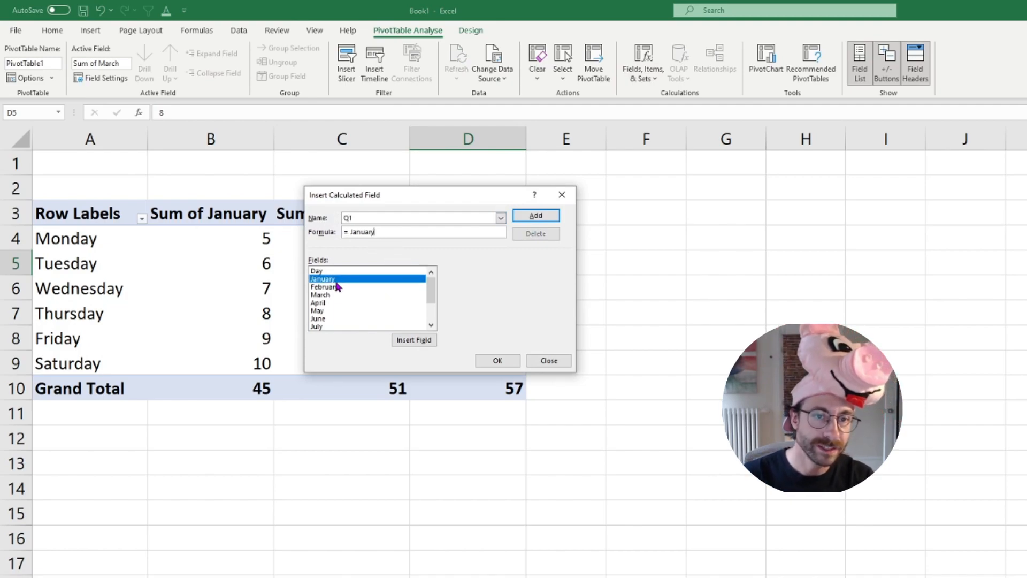
pyautogui.write('+')
pyautogui.doubleClick(342, 287)
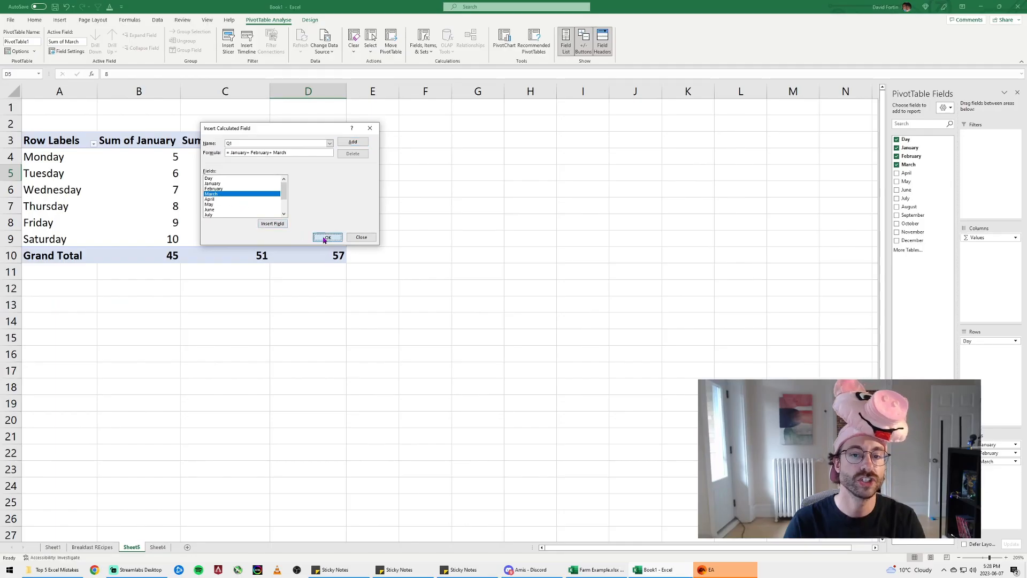
pyautogui.click(498, 361)
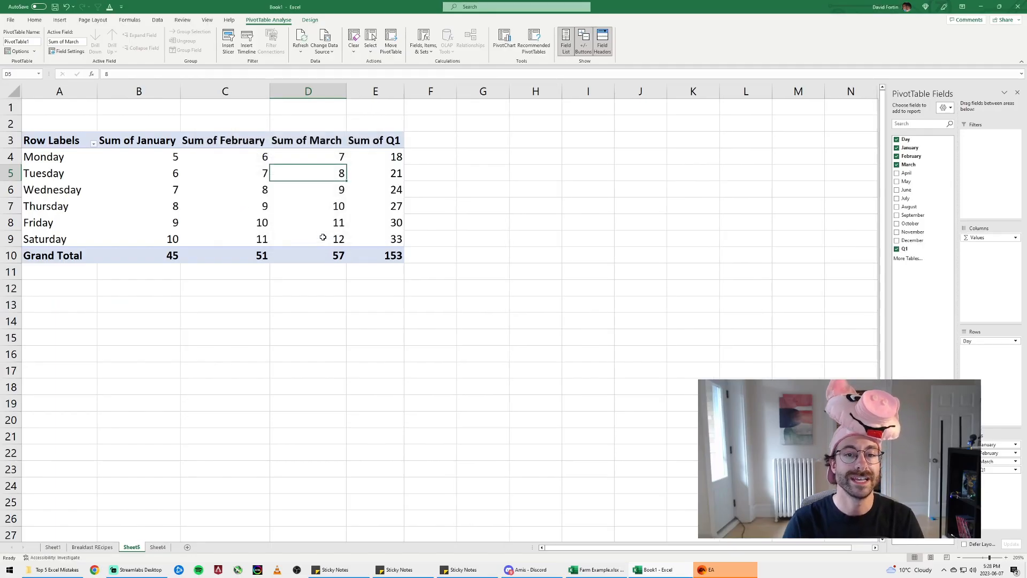
# Add April, May and June to the PivotTable values, placed after the Q1 sum
pyautogui.click(377, 141)
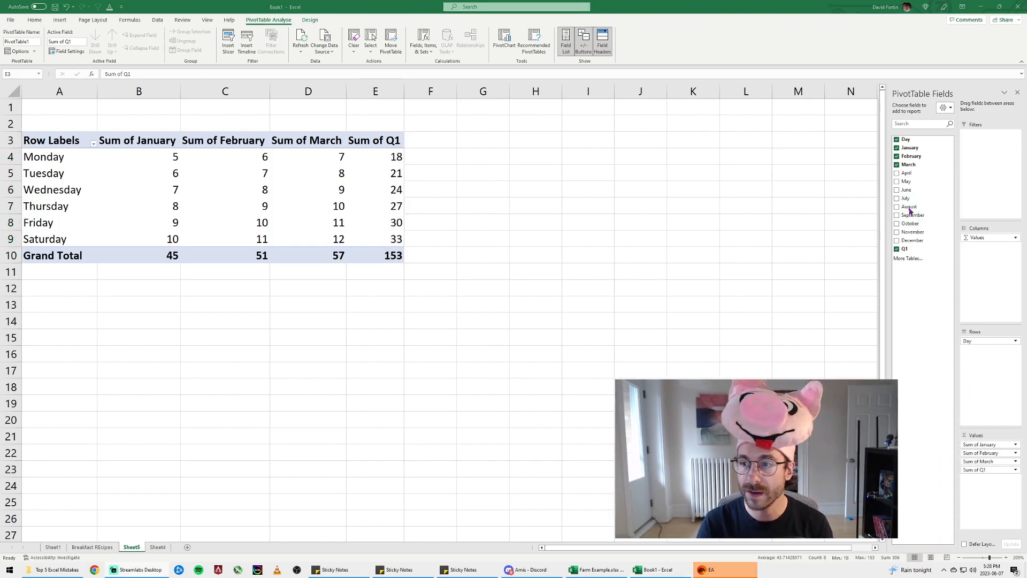
pyautogui.click(914, 234)
pyautogui.moveTo(907, 173); pyautogui.dragTo(988, 511)
pyautogui.moveTo(910, 182); pyautogui.dragTo(986, 514)
pyautogui.click(395, 174)
pyautogui.click(375, 133)
pyautogui.moveTo(980, 470); pyautogui.dragTo(1006, 474)
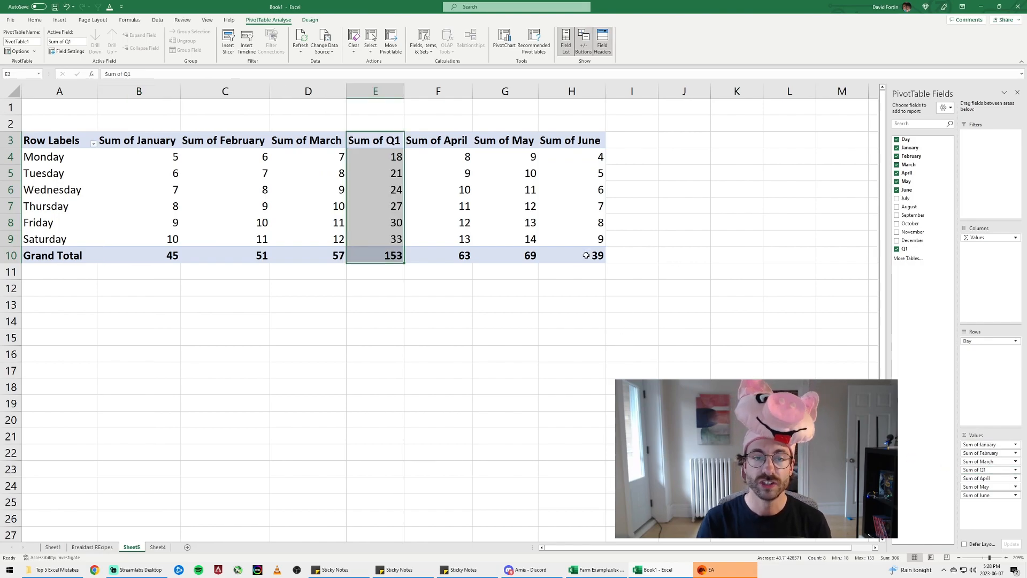